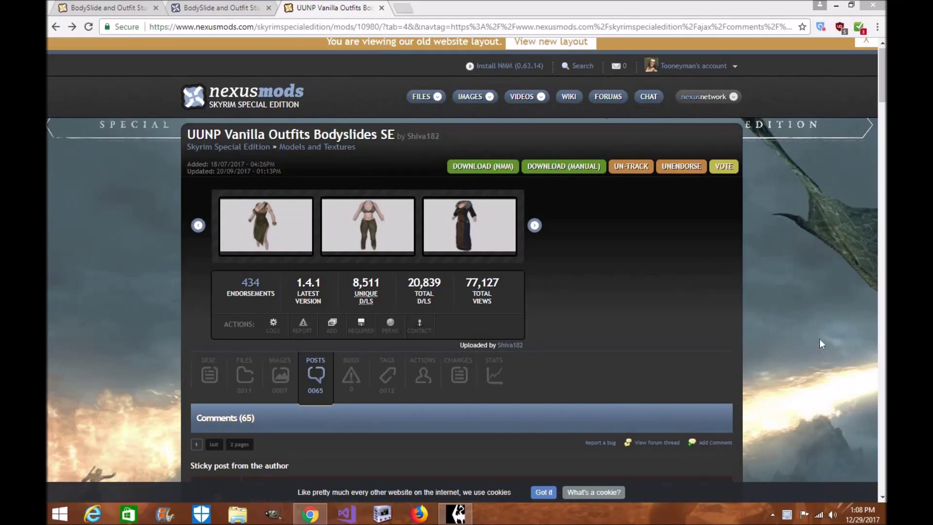
# Dismiss the old-layout notice, glance at Mod Organizer, and view the Skyrim BodySlide page.
pyautogui.click(867, 41)
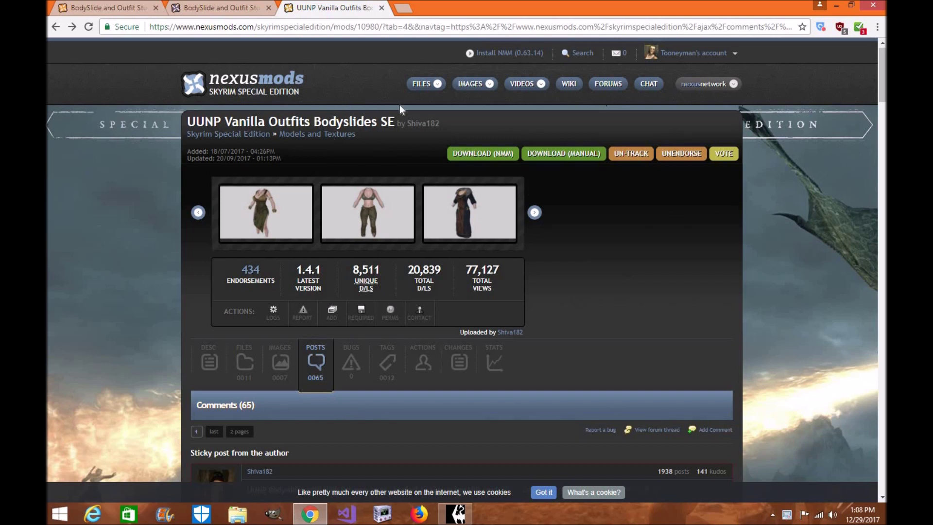
pyautogui.click(456, 514)
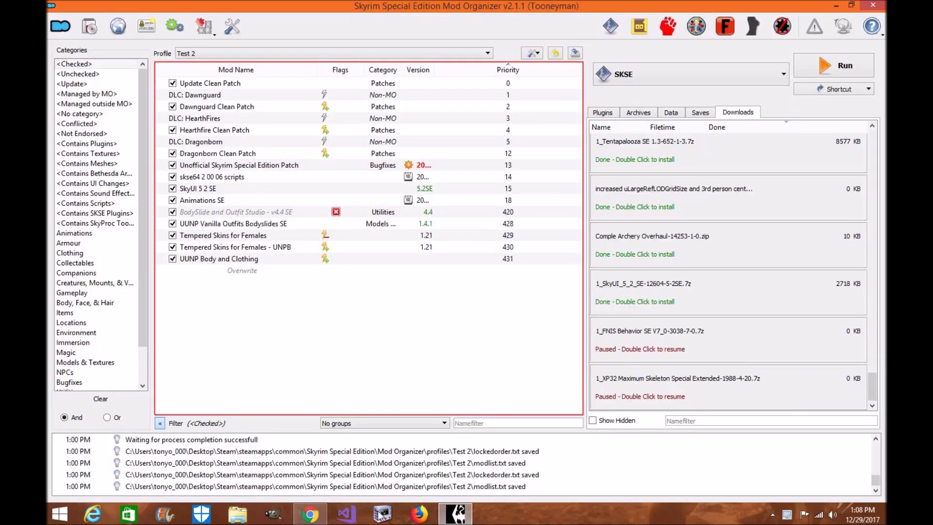
pyautogui.click(323, 519)
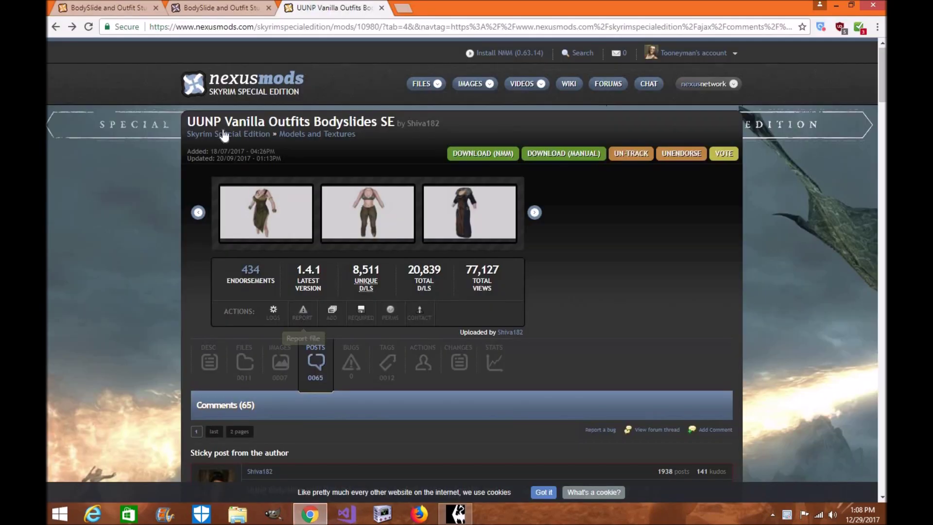
pyautogui.click(204, 6)
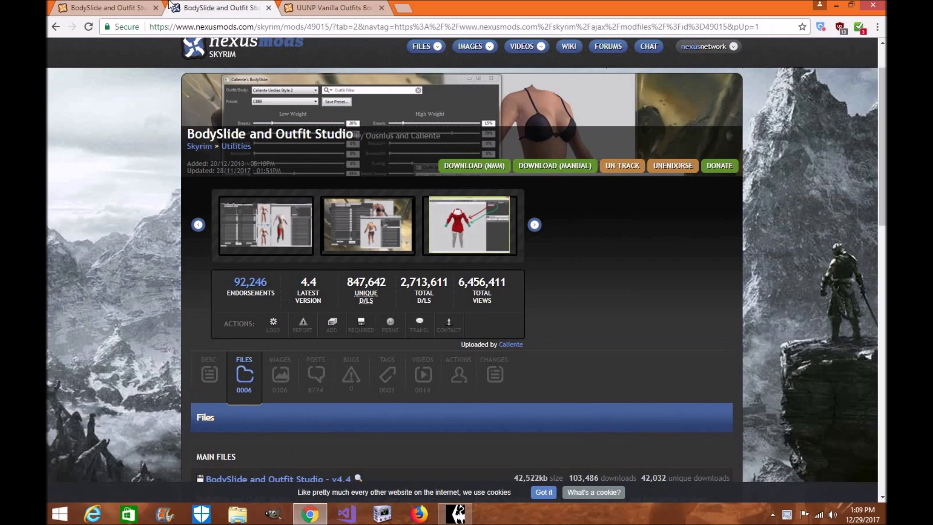
# Compare the UUNP Vanilla Outfits page with Mod Organizer, then view the Special Edition BodySlide page.
pyautogui.click(306, 7)
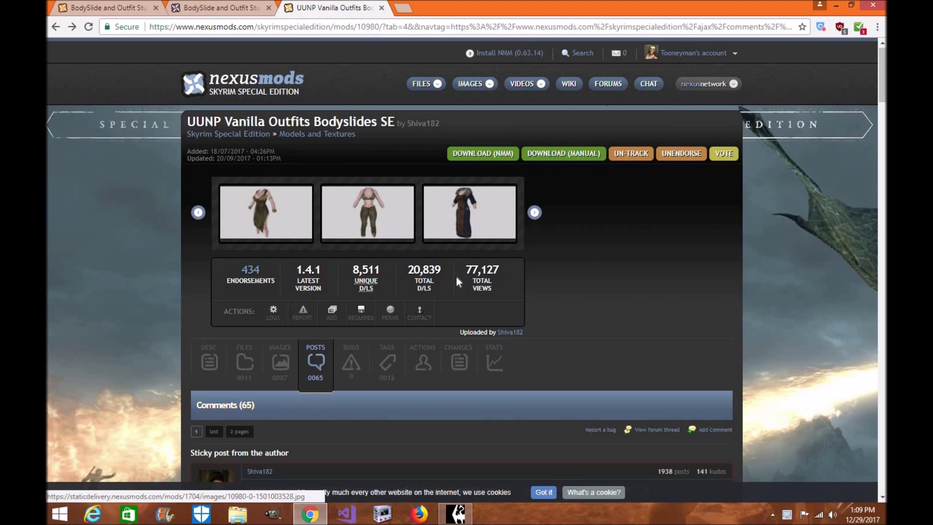
pyautogui.click(456, 513)
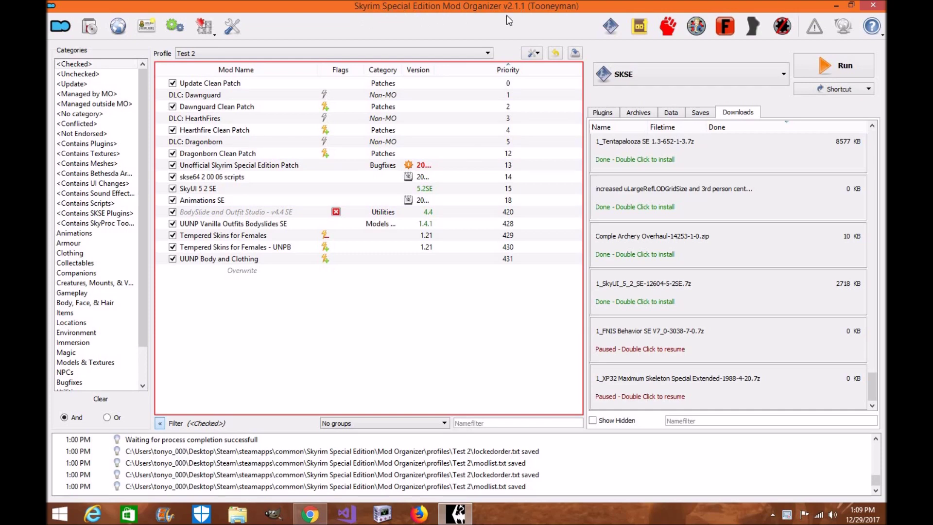
pyautogui.click(310, 515)
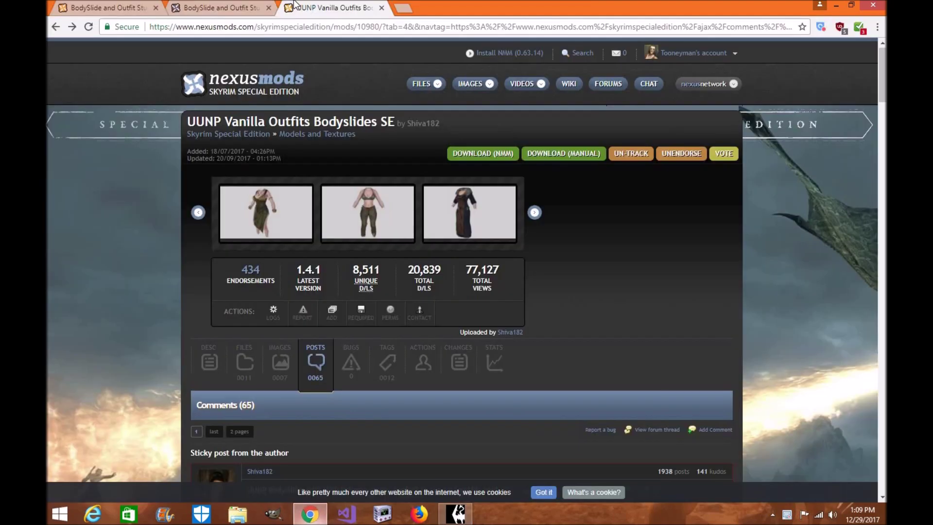
pyautogui.click(115, 4)
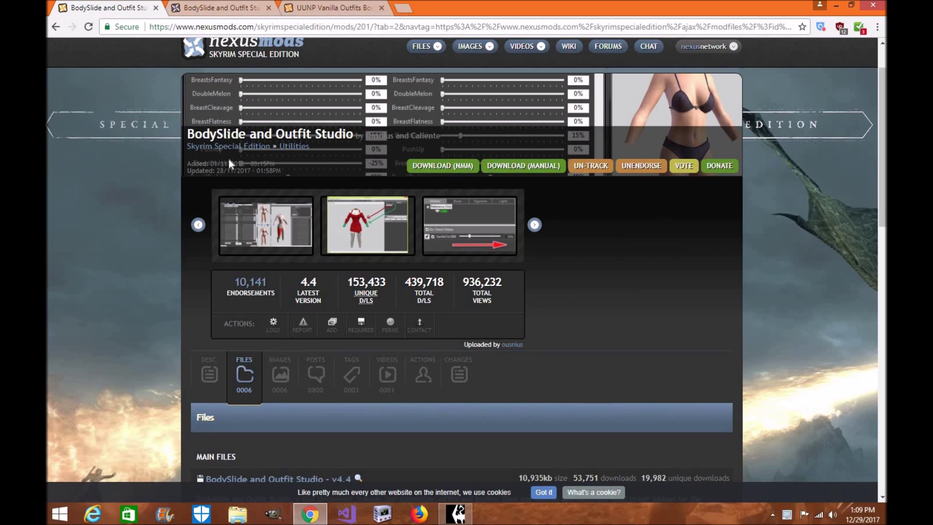
# Check both BodySlide pages and open a File Explorer window, then minimize it, and glance at Mod Organizer.
pyautogui.click(208, 9)
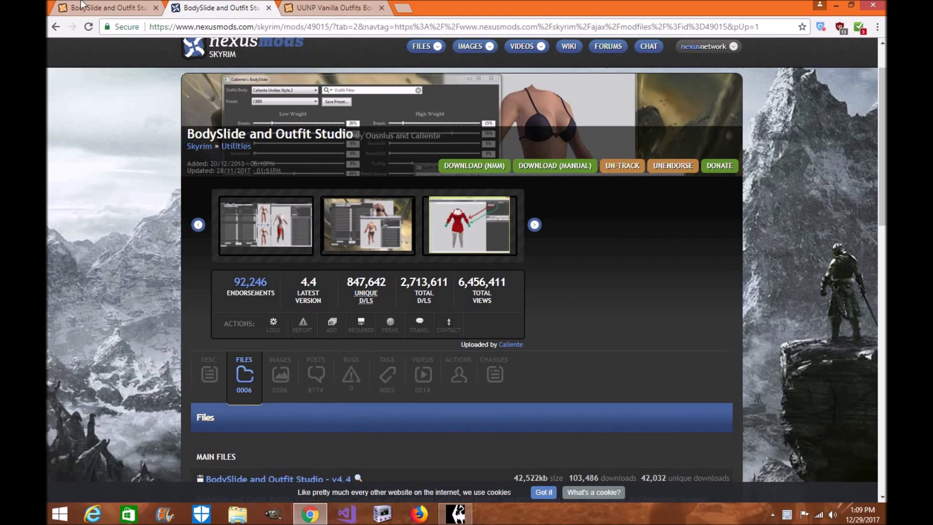
pyautogui.click(237, 514)
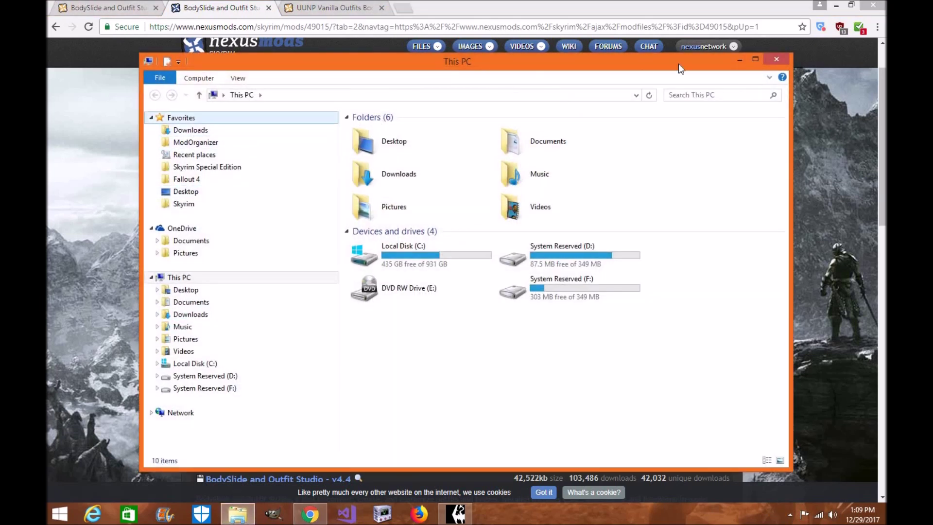
pyautogui.click(740, 59)
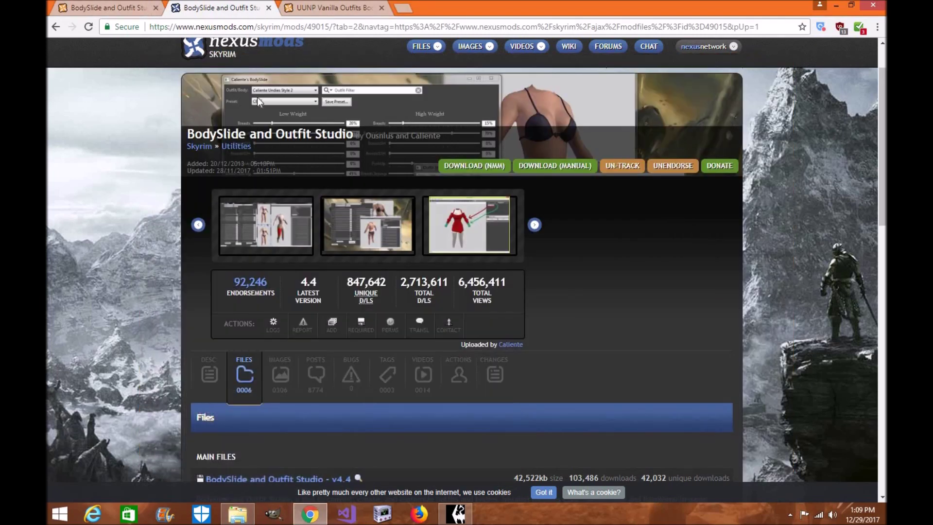
pyautogui.click(138, 7)
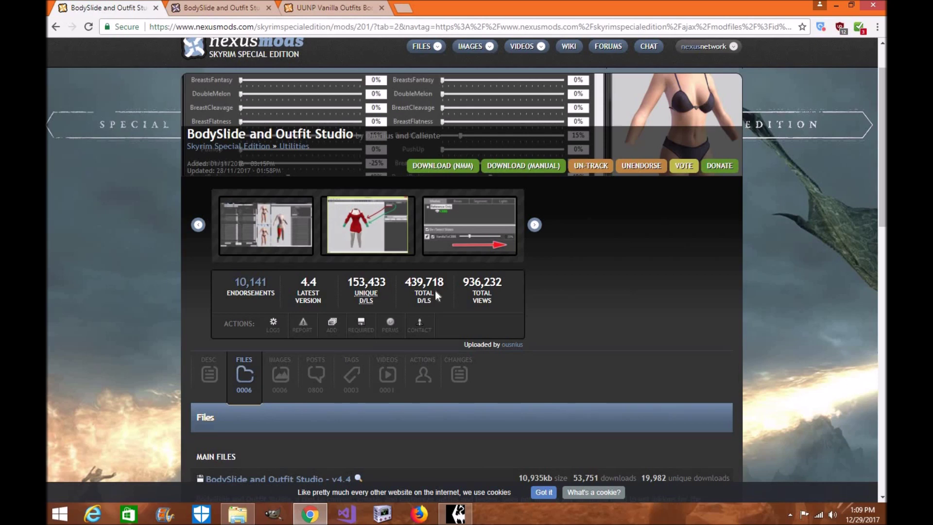
pyautogui.click(455, 514)
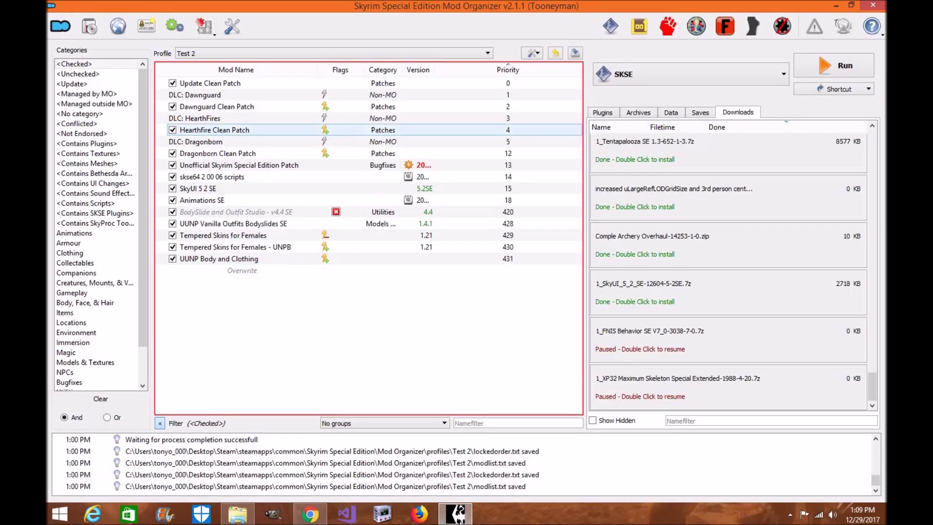
# Read the Special Edition BodySlide description, then move to the UUNP Vanilla Outfits tab.
pyautogui.hotkey('alt', 'Tab')
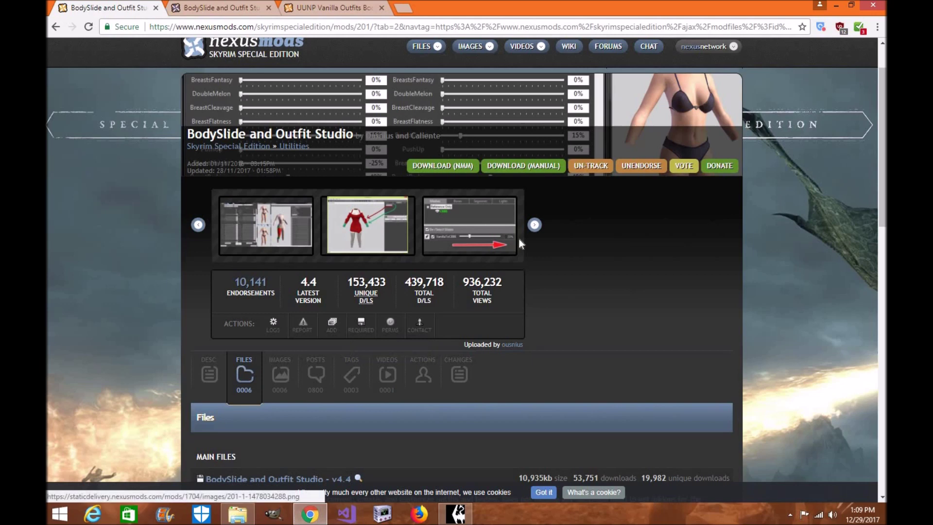
pyautogui.scroll(-2, 567, 242)
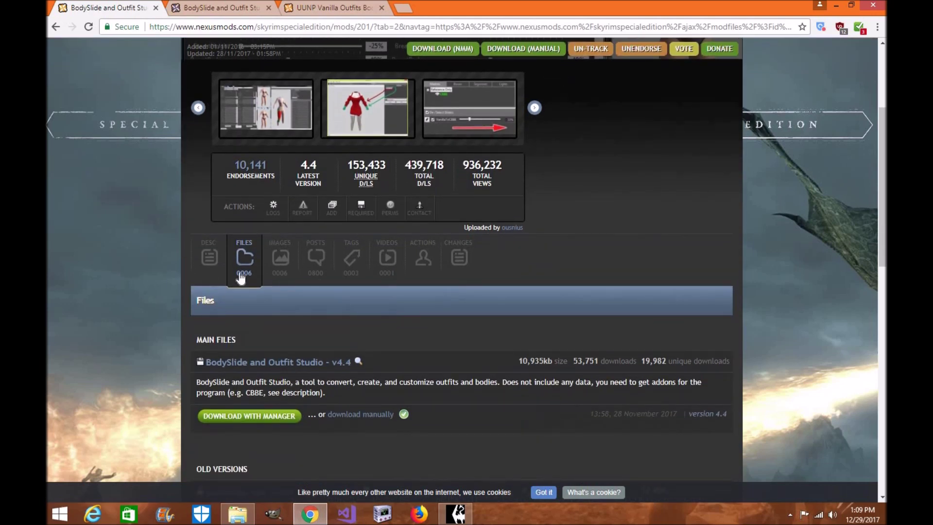
pyautogui.click(221, 276)
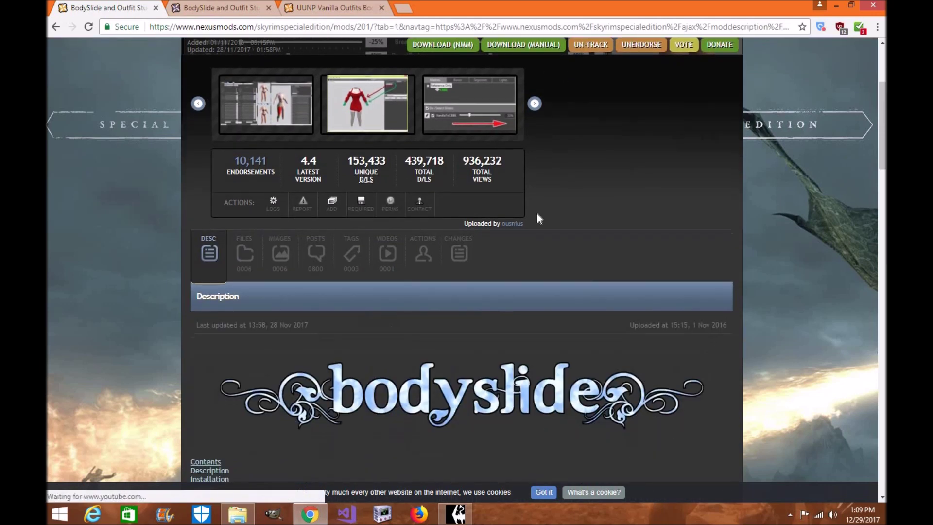
pyautogui.scroll(-3, 462, 205)
pyautogui.hotkey('ctrl', 'Tab')
pyautogui.hotkey('ctrl', 'Tab')
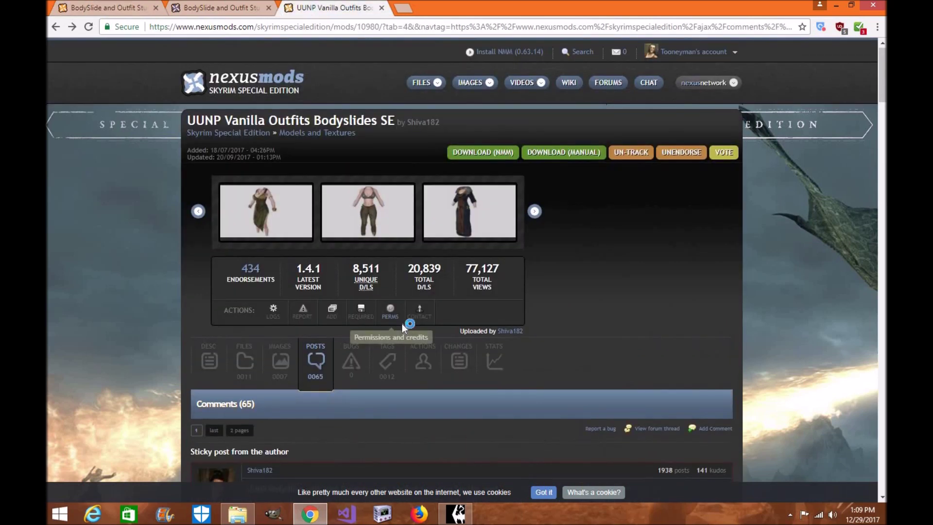
# Scroll through the UUNP page comments, then show the Skyrim BodySlide and Outfit Studio files.
pyautogui.scroll(-4, 403, 327)
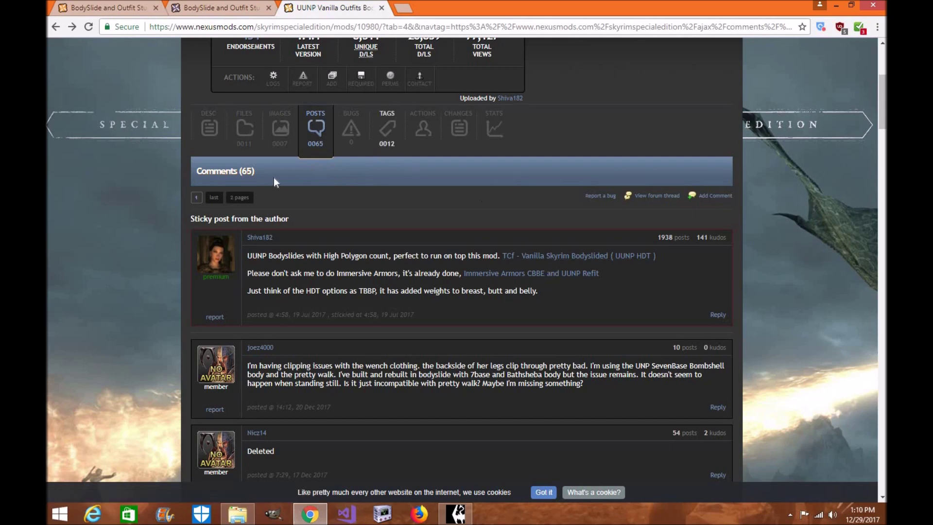
pyautogui.scroll(1, 273, 177)
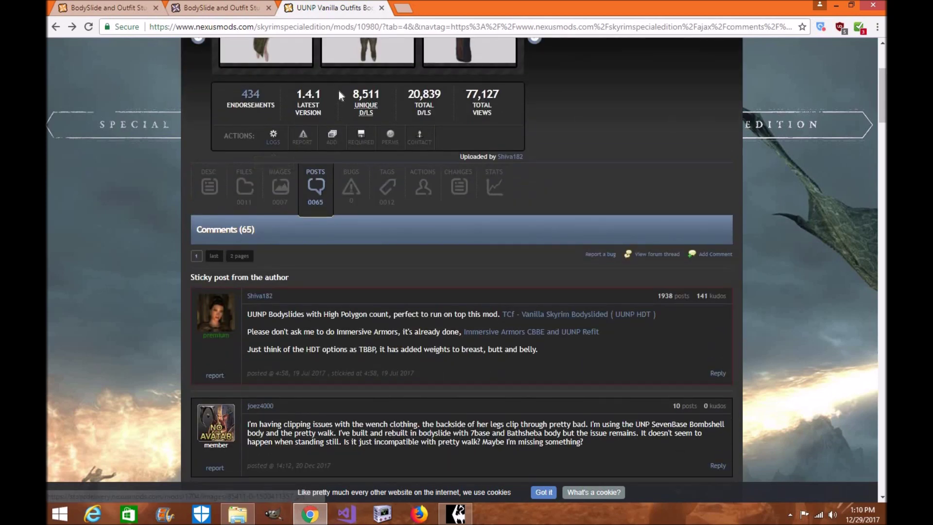
pyautogui.scroll(1, 382, 131)
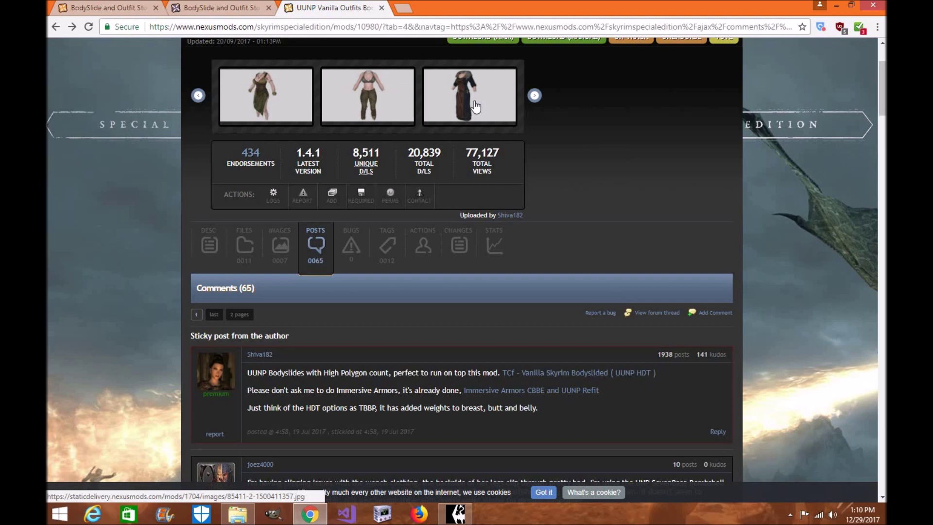
pyautogui.click(219, 9)
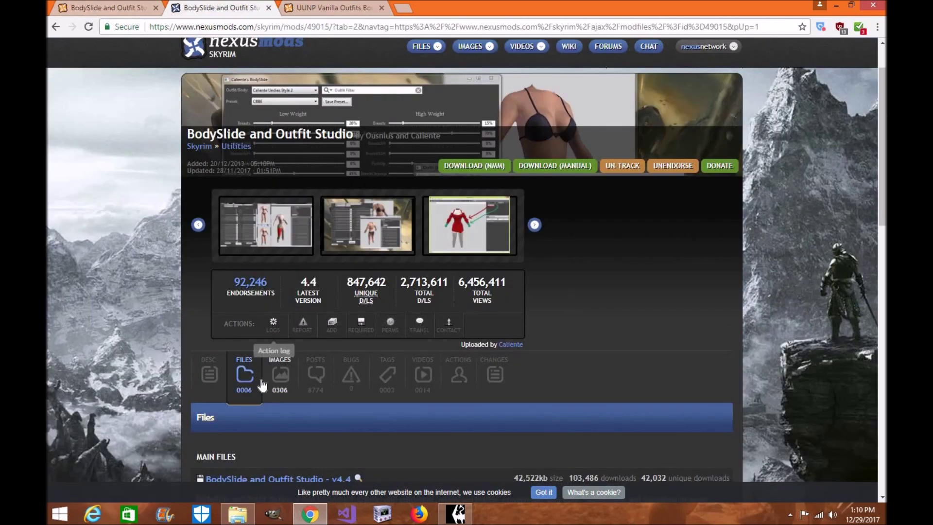
# Scroll the Skyrim BodySlide v4.4 files list, then cycle tabs back to UUNP Vanilla Outfits.
pyautogui.scroll(-1, 445, 340)
pyautogui.scroll(-1, 404, 379)
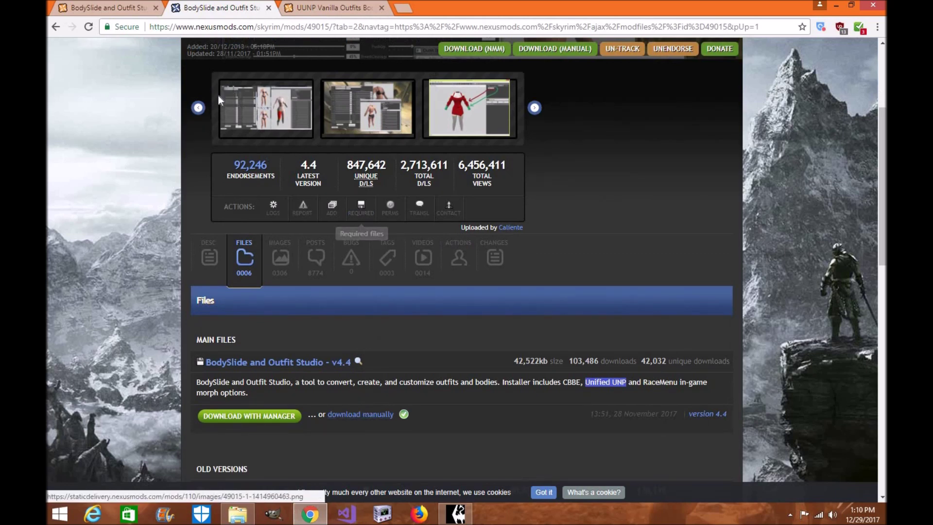
pyautogui.scroll(1, 209, 104)
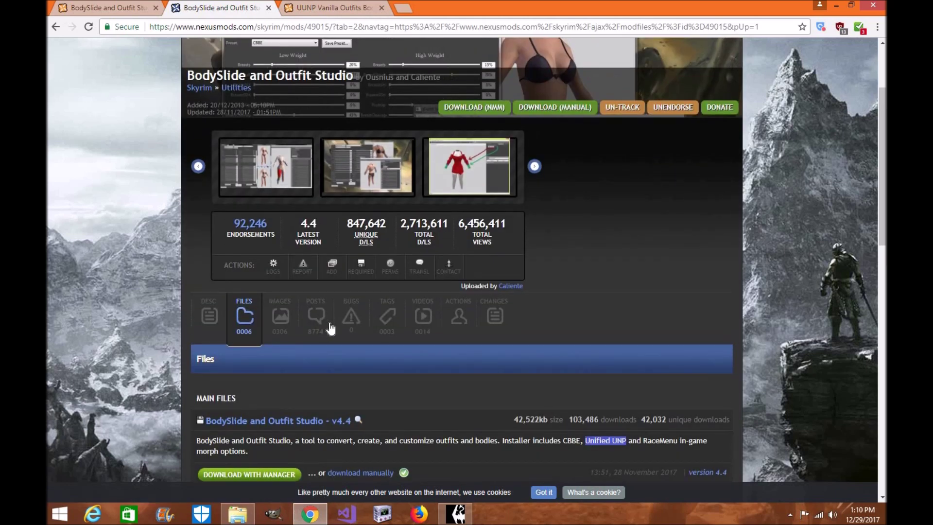
pyautogui.scroll(-1, 316, 284)
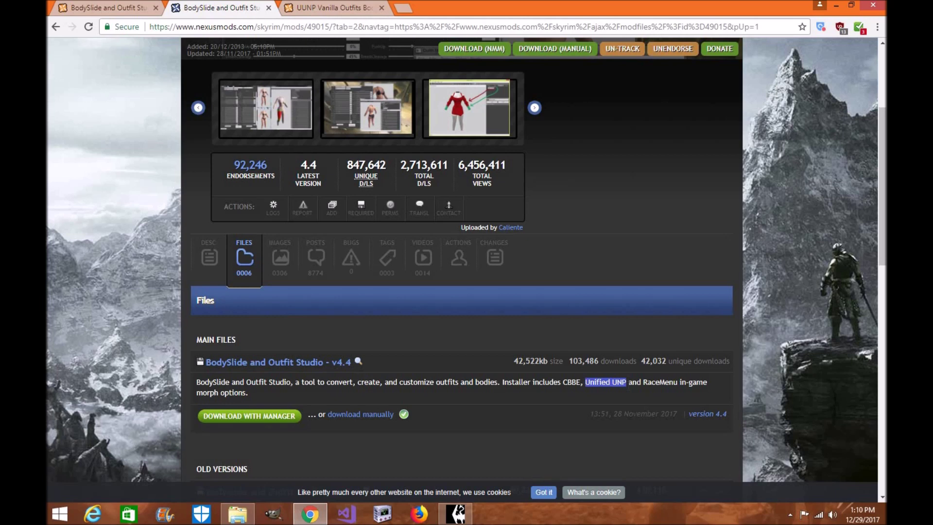
pyautogui.hotkey('ctrl', 'pageup')
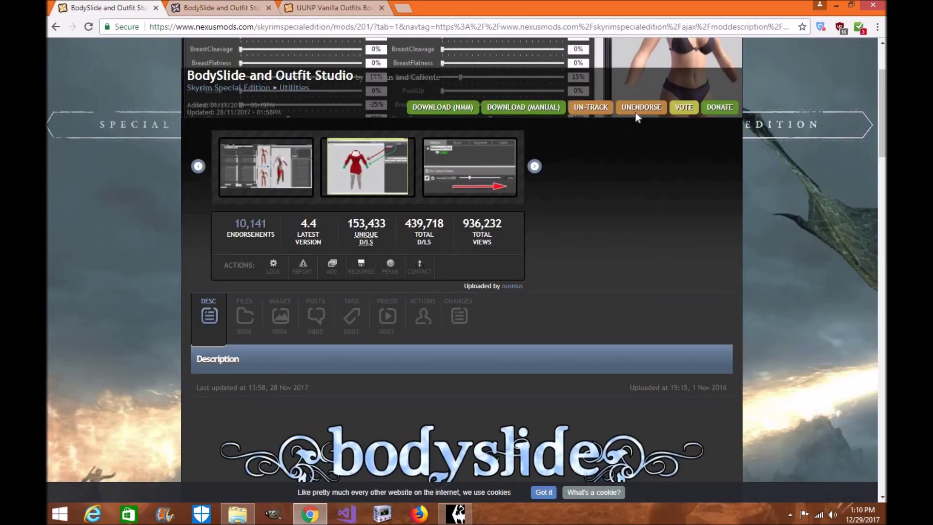
pyautogui.hotkey('ctrl', 'pagedown')
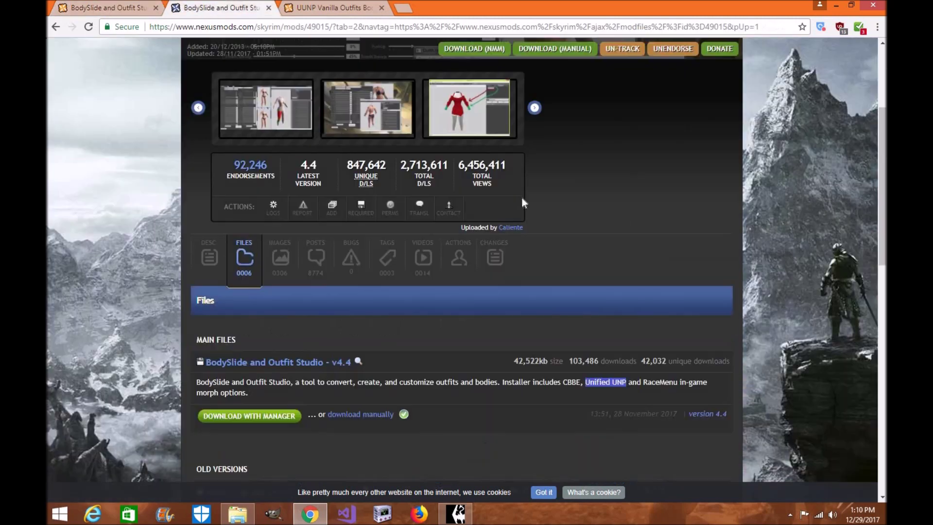
pyautogui.hotkey('ctrl', 'pagedown')
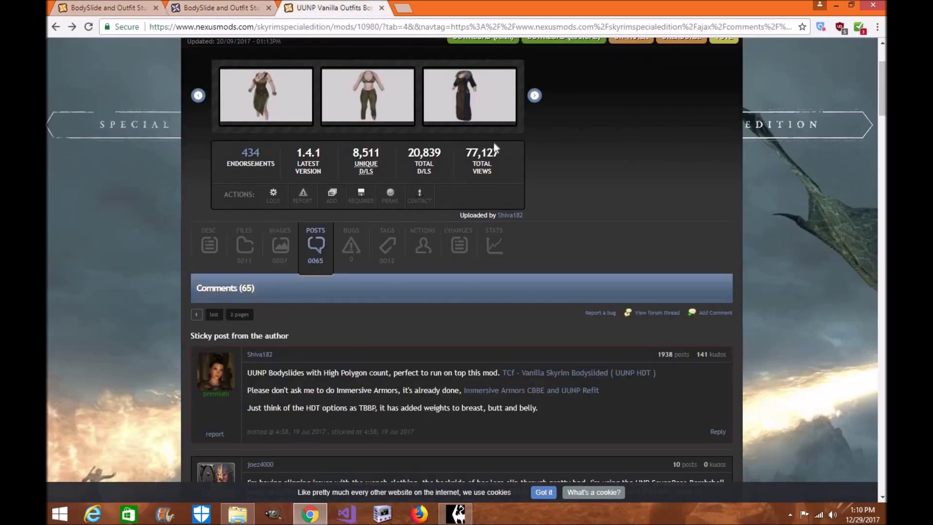
# Switch from the UUNP Vanilla Outfits page to Mod Organizer's mod list.
pyautogui.scroll(3, 571, 178)
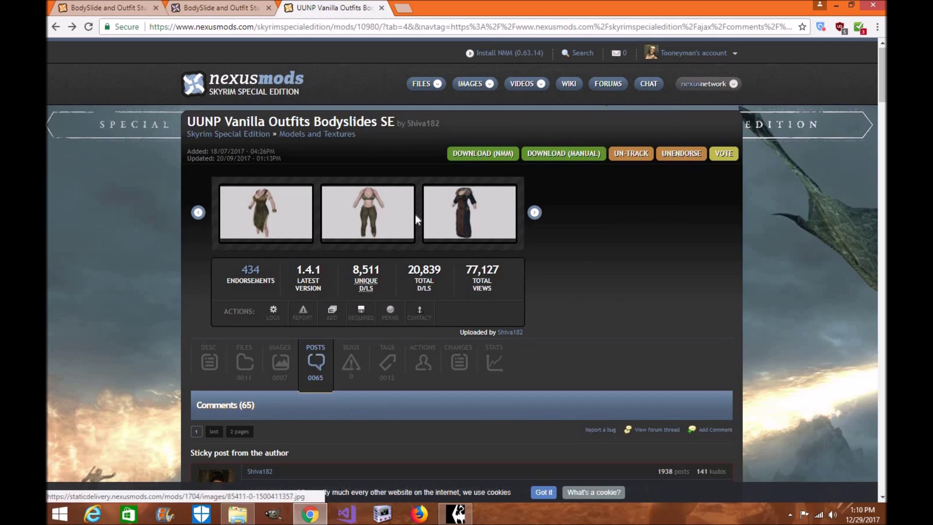
pyautogui.hotkey('alt', 'Tab')
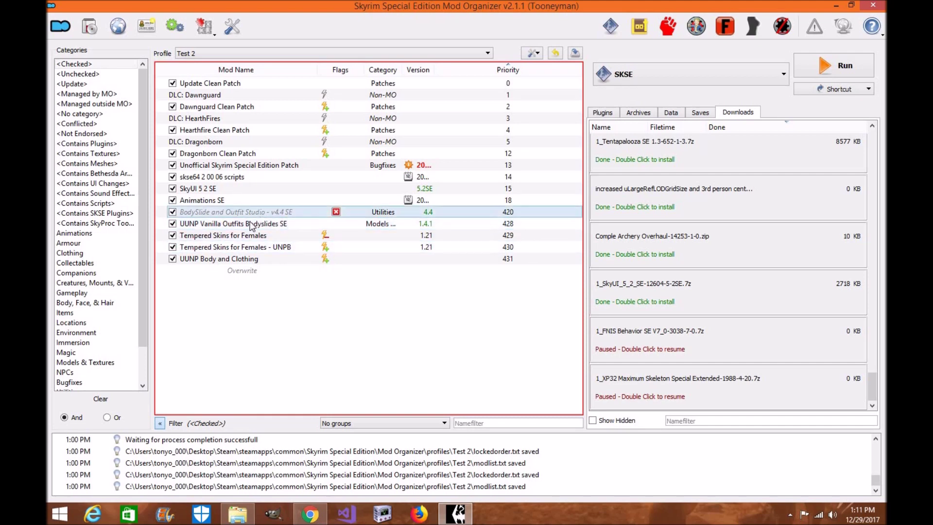
# Delete the UUNP Vanilla Outfits Bodyslides SE mod, then return to the Nexus page.
pyautogui.press('space')
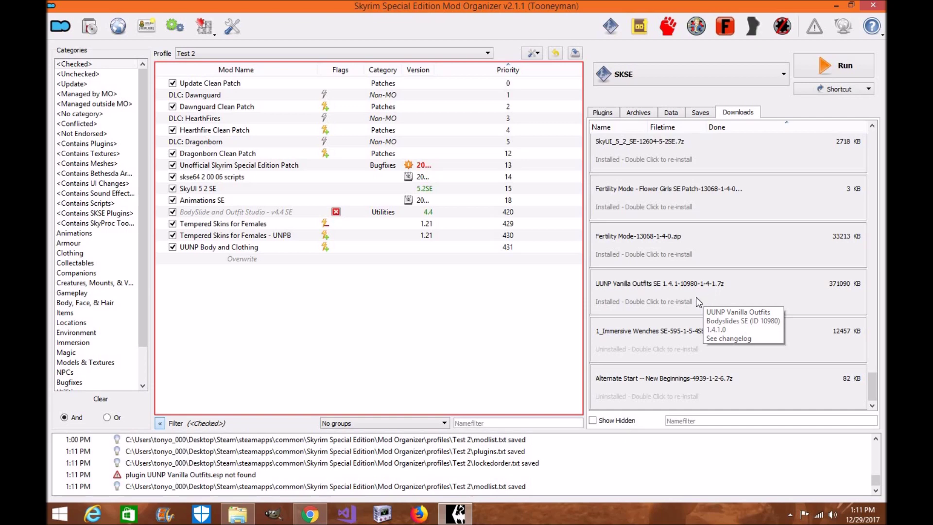
pyautogui.click(313, 521)
# Look over the UUNP Vanilla Outfits downloadable files.
pyautogui.scroll(-3, 389, 355)
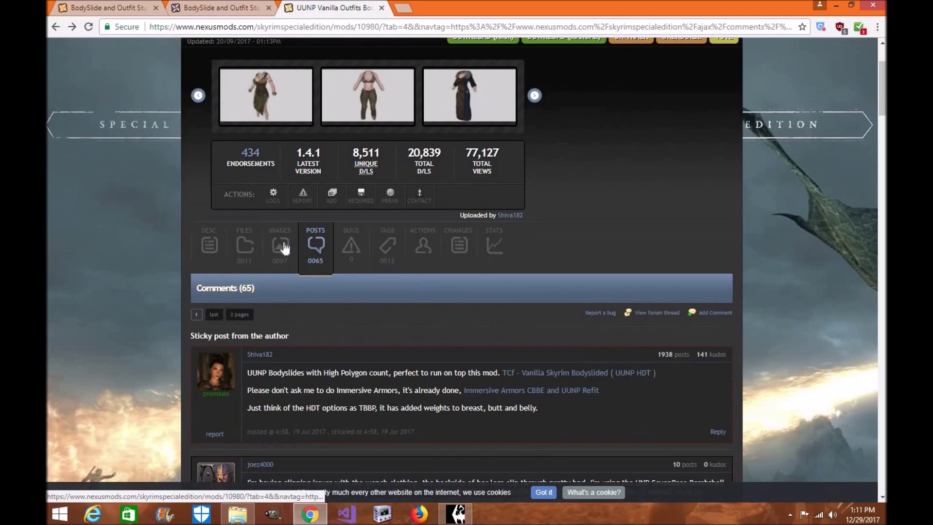
pyautogui.click(251, 259)
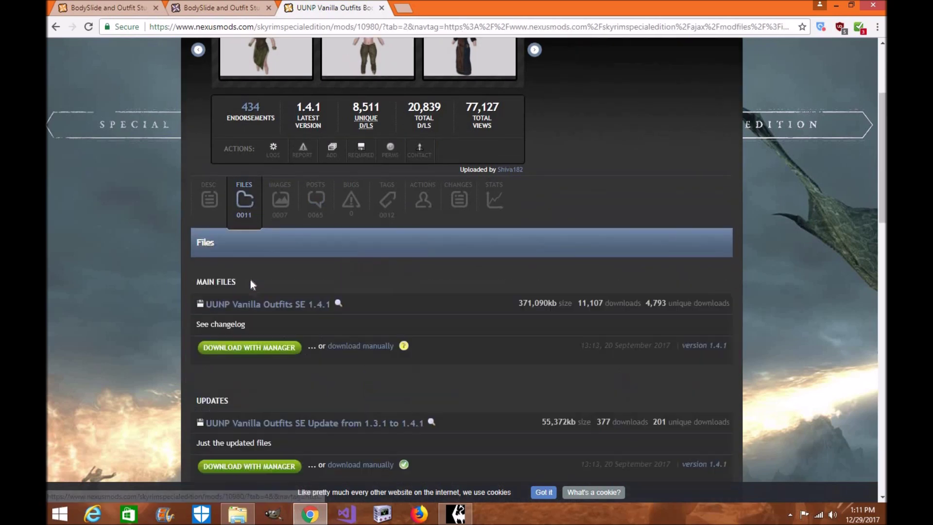
pyautogui.scroll(-3, 281, 249)
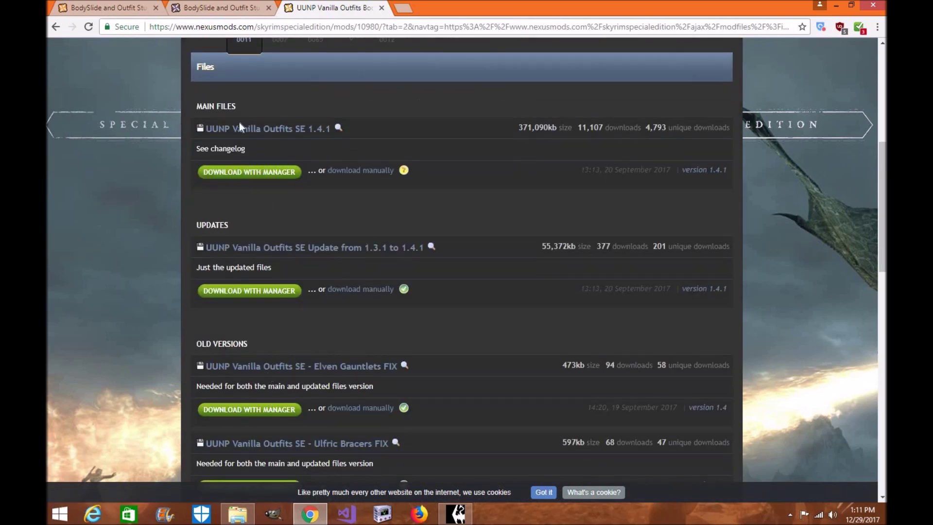
# Download Special Edition BodySlide and Outfit Studio v4.4 with the mod manager.
pyautogui.click(230, 5)
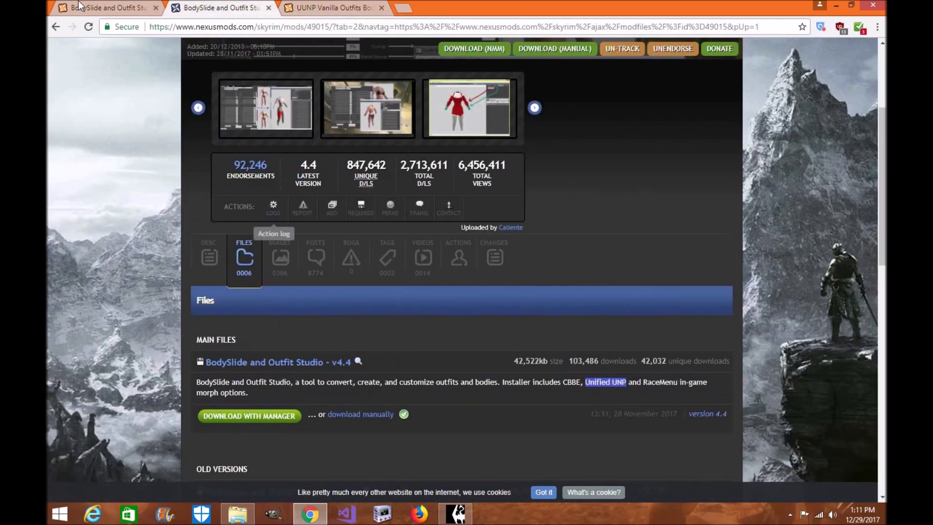
pyautogui.hotkey('ctrl', 'shift', 'Tab')
pyautogui.scroll(-3, 258, 235)
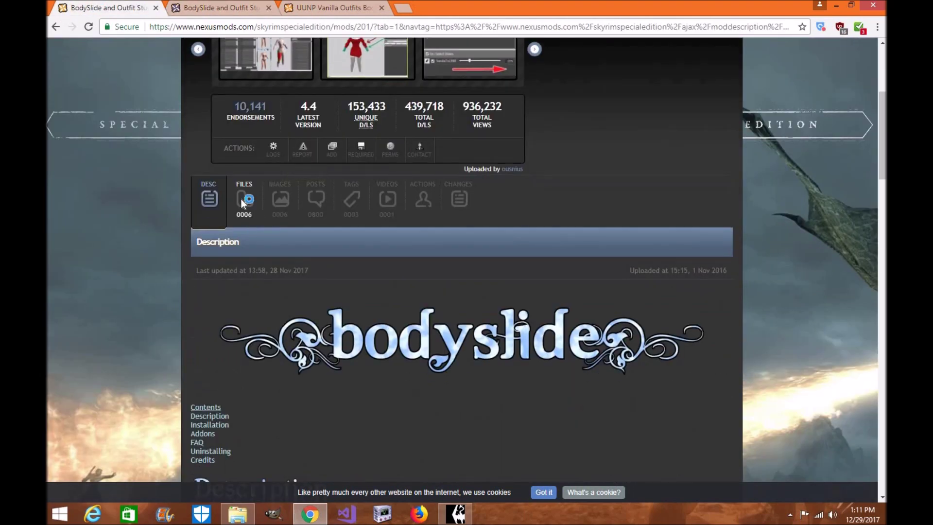
pyautogui.click(243, 199)
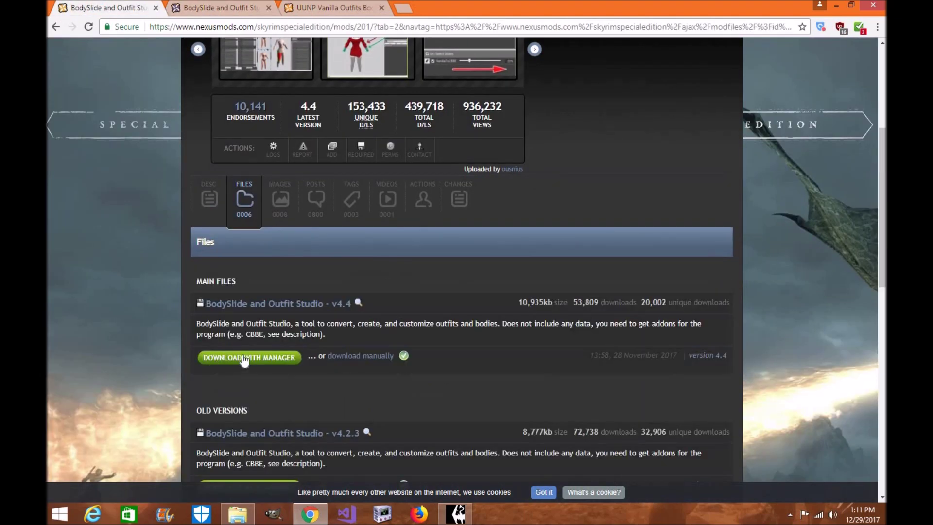
pyautogui.click(249, 357)
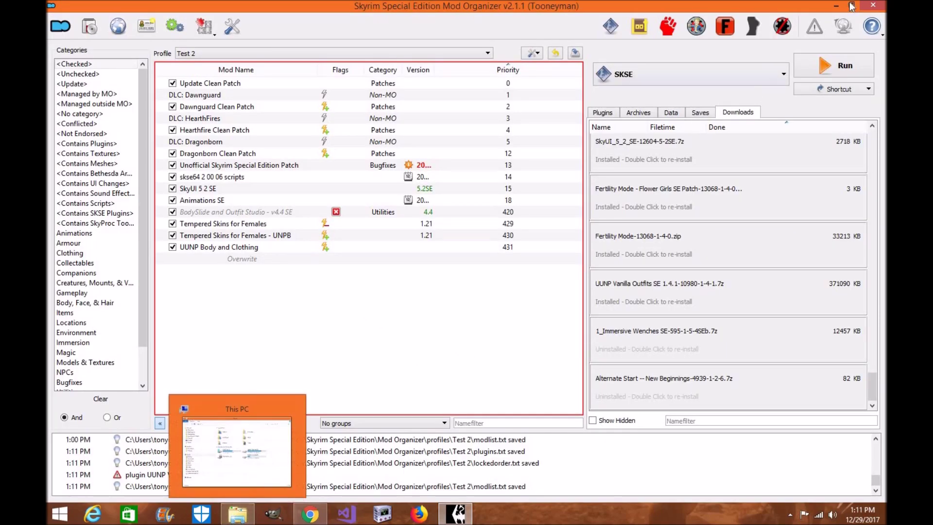
# Minimize Mod Organizer and open Downloads in its own File Explorer window.
pyautogui.click(840, 7)
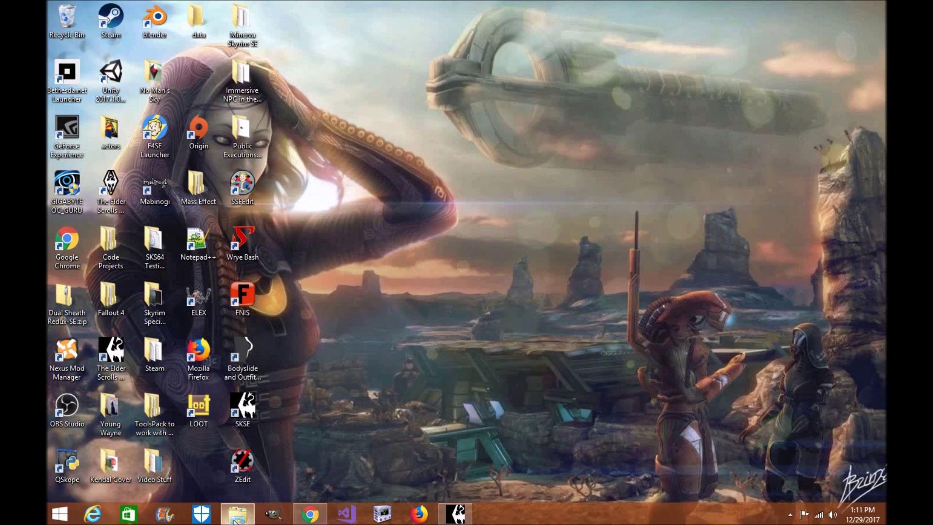
pyautogui.click(238, 514)
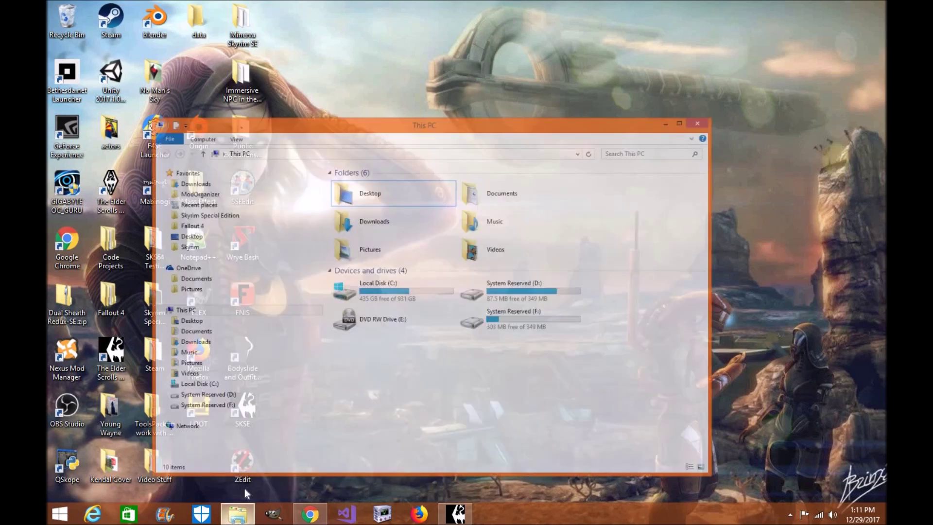
pyautogui.rightClick(228, 133)
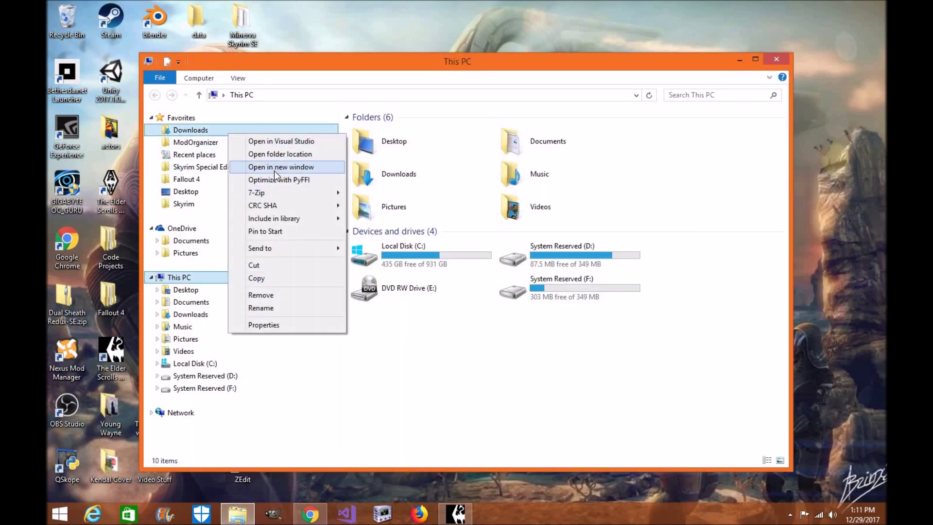
pyautogui.click(274, 170)
pyautogui.moveTo(270, 63); pyautogui.dragTo(199, 58)
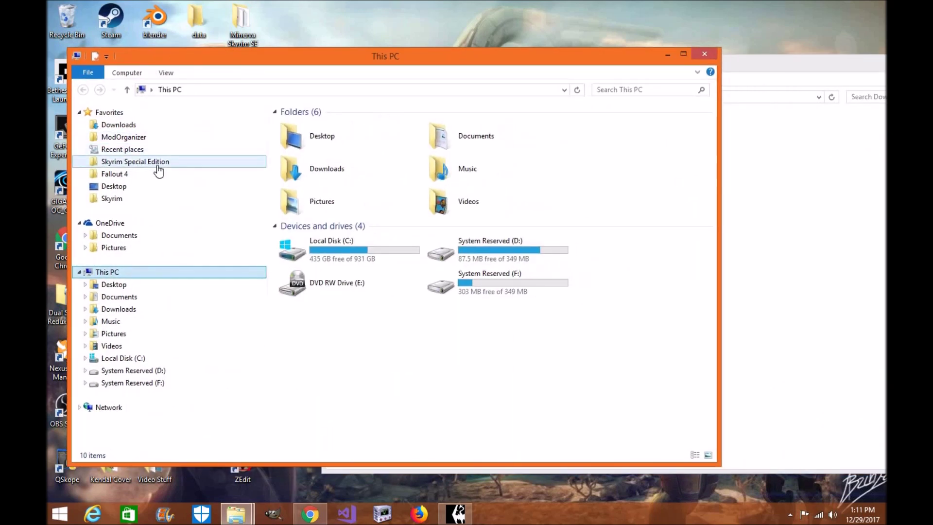
pyautogui.click(708, 53)
# Browse Steam > steamapps > common > Skyrim Special Edition > Mod Organizer > mods.
pyautogui.doubleClick(152, 369)
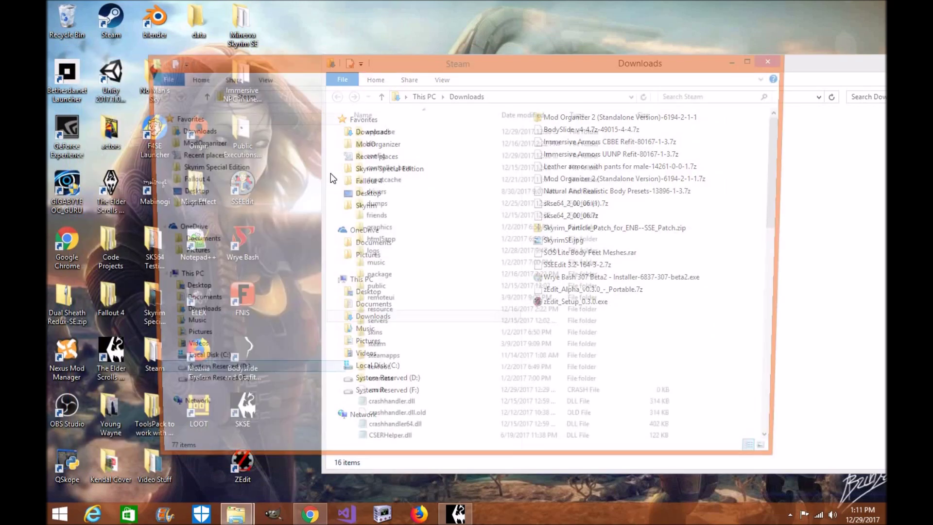
pyautogui.doubleClick(377, 366)
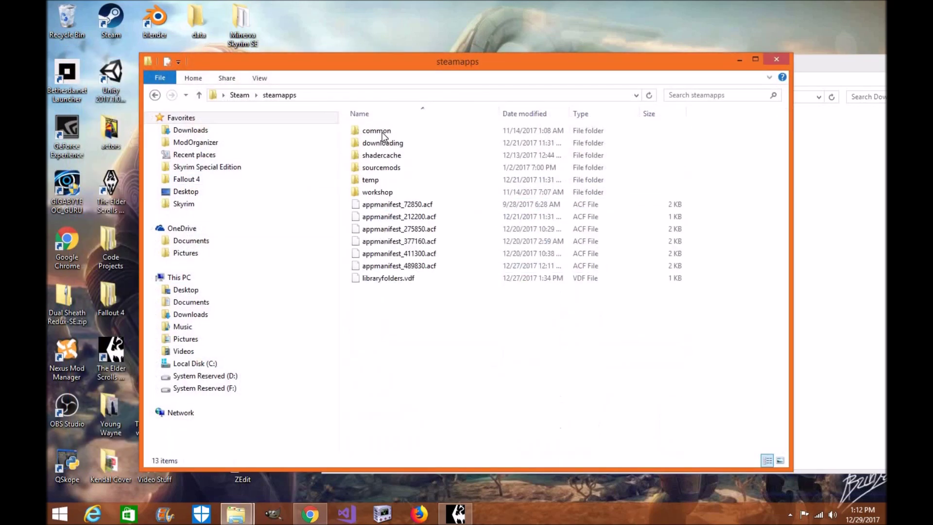
pyautogui.doubleClick(372, 132)
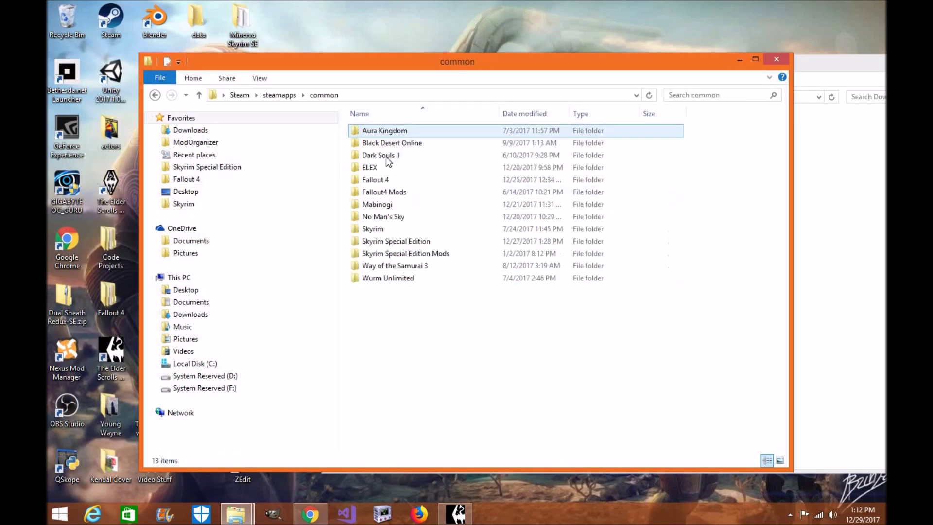
pyautogui.doubleClick(394, 243)
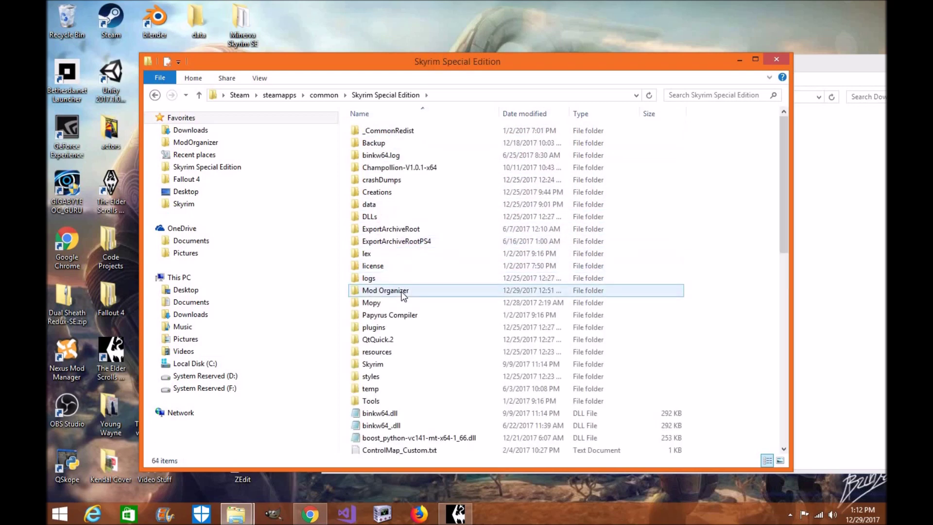
pyautogui.doubleClick(402, 292)
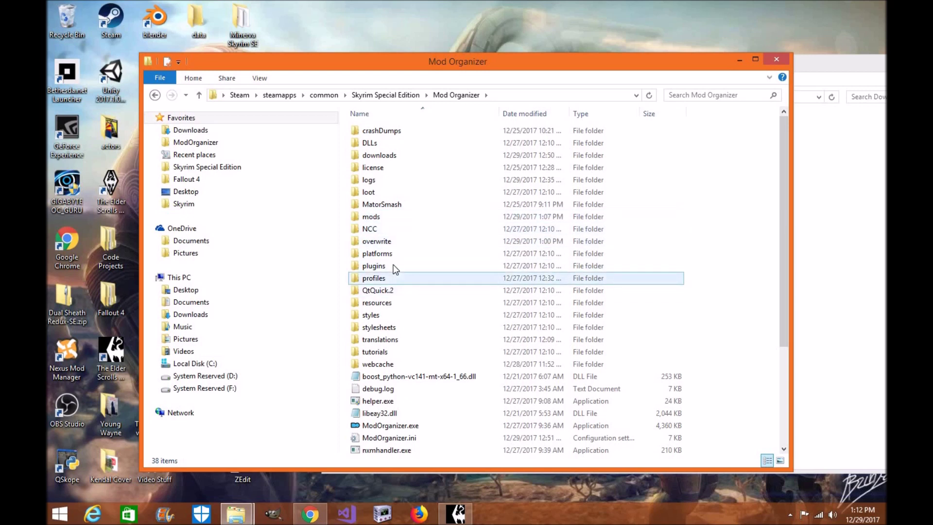
pyautogui.doubleClick(395, 216)
# Open BodySlide and Outfit Studio - v4.4 SE > CalienteTools > BodySlide and move the window left.
pyautogui.scroll(-6, 407, 263)
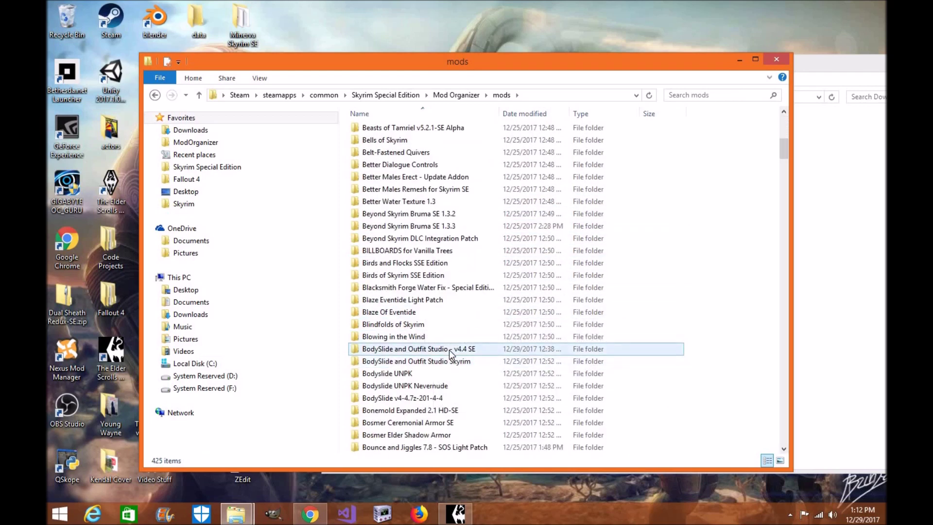
pyautogui.moveTo(476, 352)
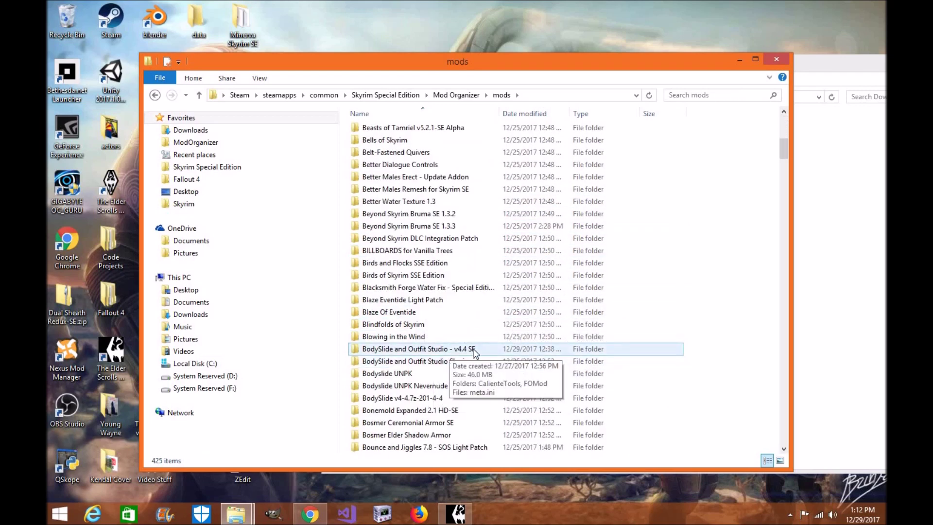
pyautogui.click(470, 350)
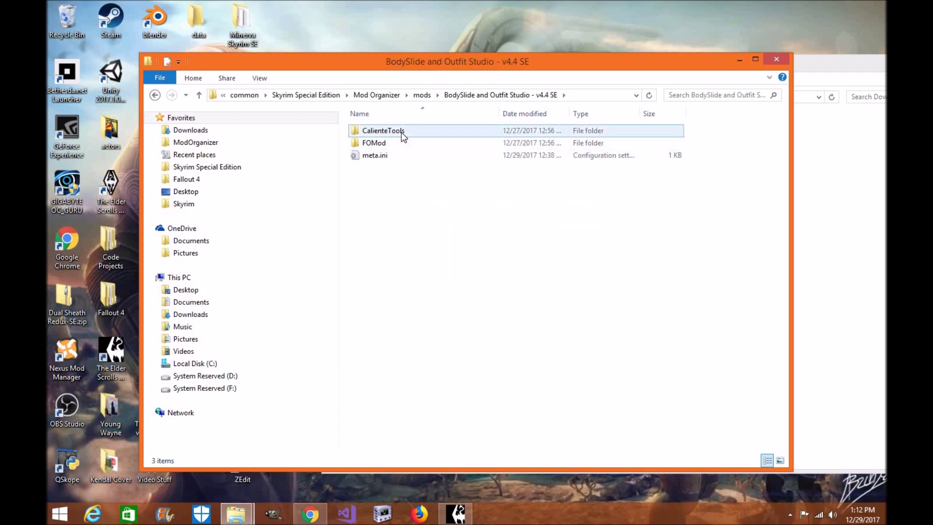
pyautogui.doubleClick(383, 131)
pyautogui.doubleClick(383, 130)
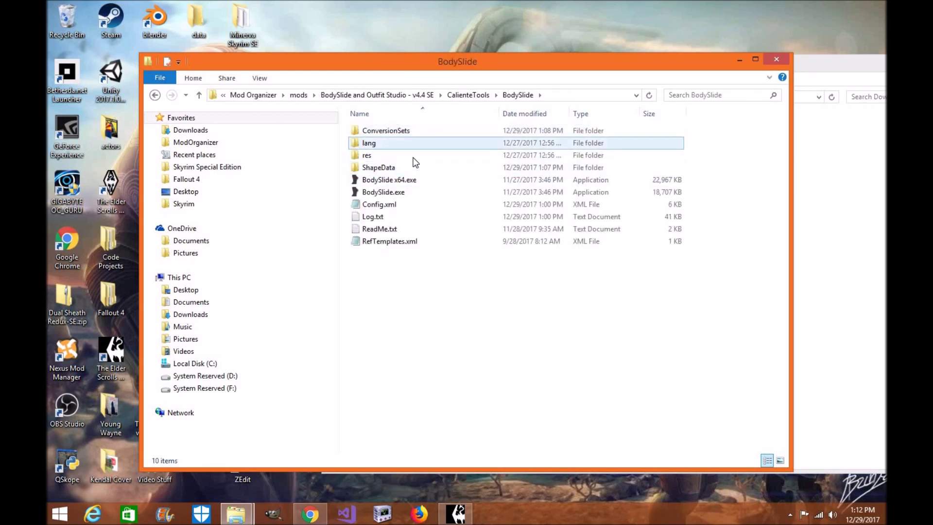
pyautogui.moveTo(431, 60); pyautogui.dragTo(333, 54)
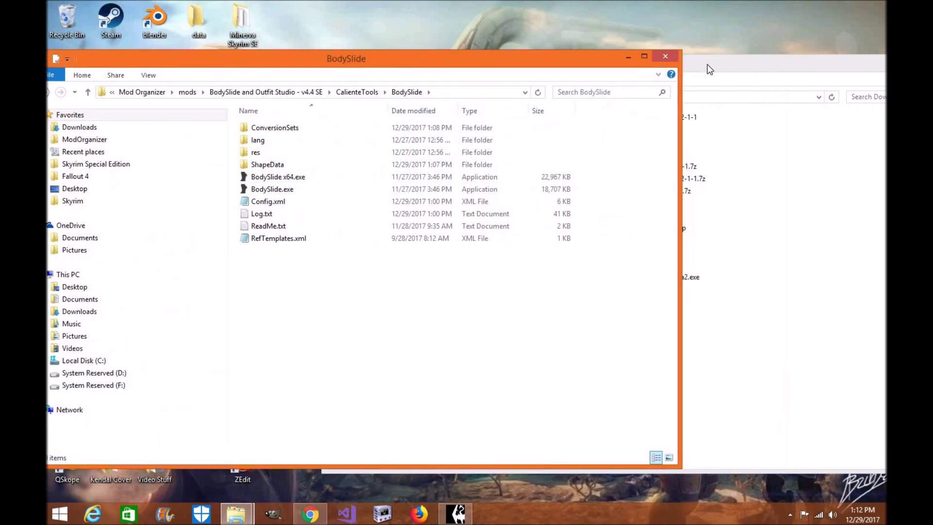
# Extract BodySlide v4-4.7z-49015-4-4.7z with 7-Zip into a matching folder in Downloads.
pyautogui.moveTo(705, 63); pyautogui.dragTo(682, 68)
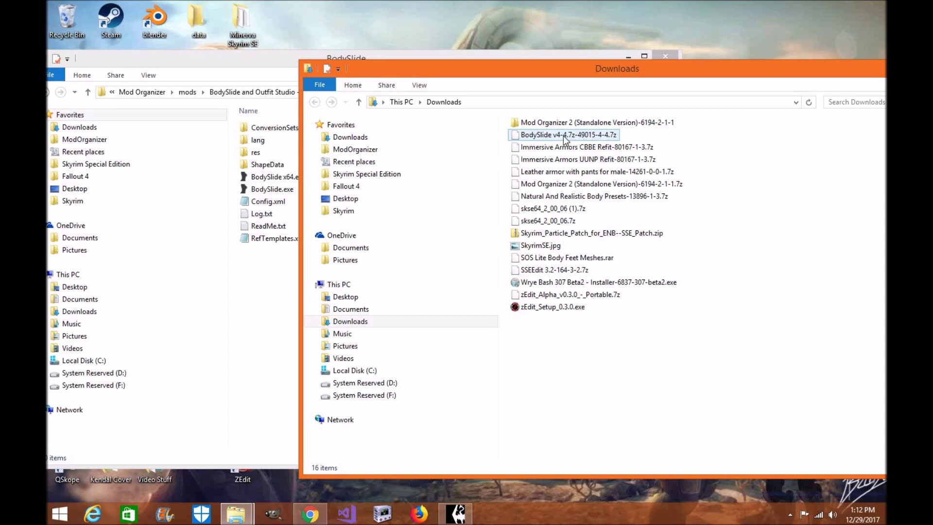
pyautogui.rightClick(573, 138)
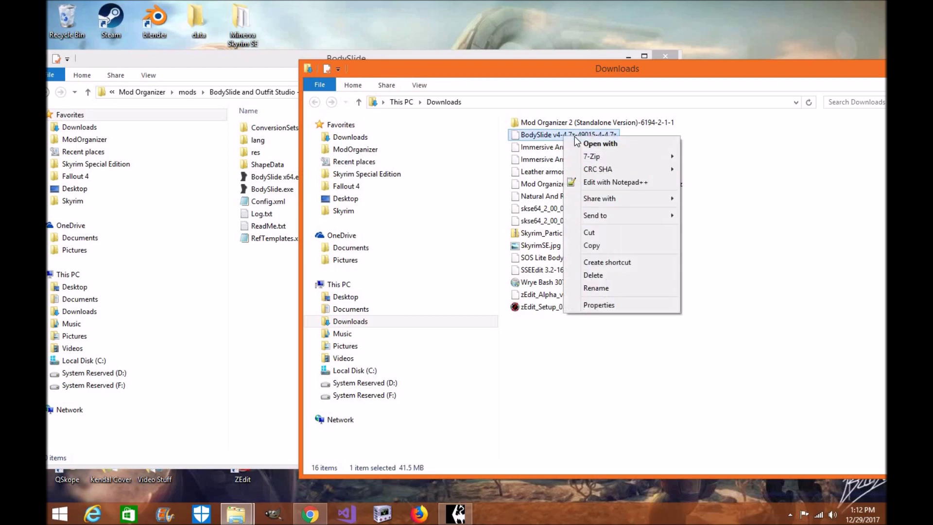
pyautogui.moveTo(583, 158)
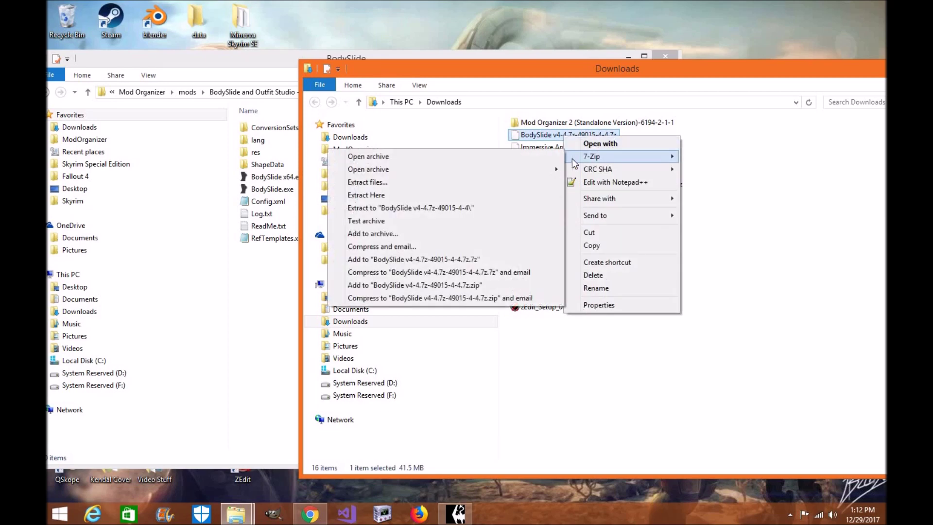
pyautogui.click(510, 182)
pyautogui.click(460, 340)
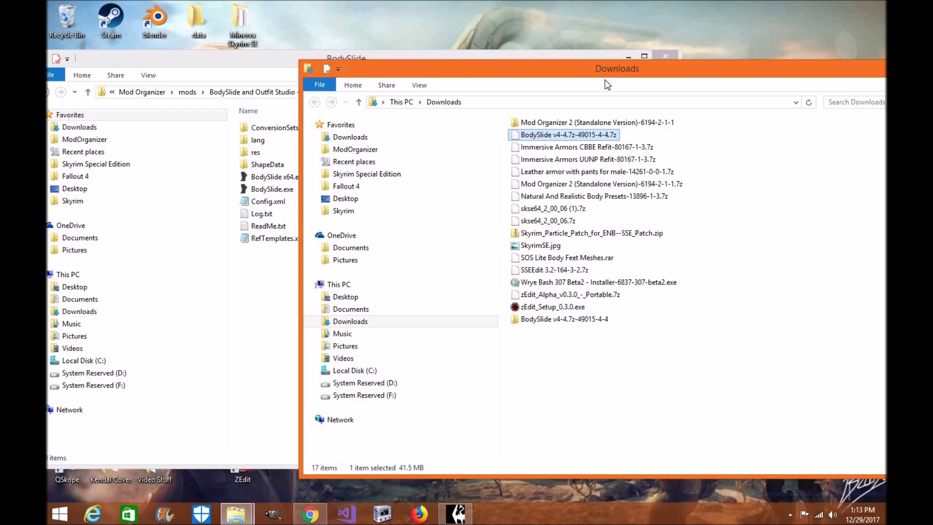
pyautogui.moveTo(607, 85); pyautogui.dragTo(656, 57)
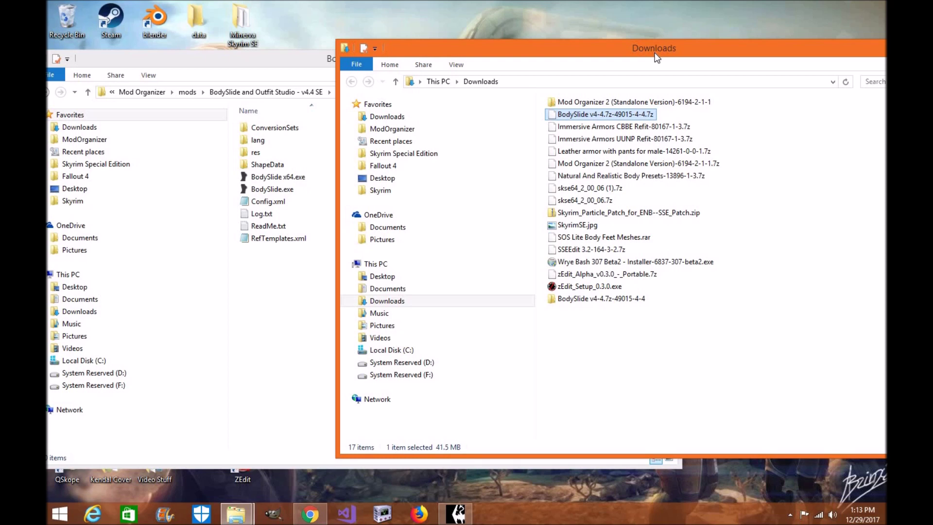
# Rearrange the BodySlide and Downloads windows, then bring up the BodySlide mod tab in Chrome.
pyautogui.moveTo(263, 52); pyautogui.dragTo(294, 69)
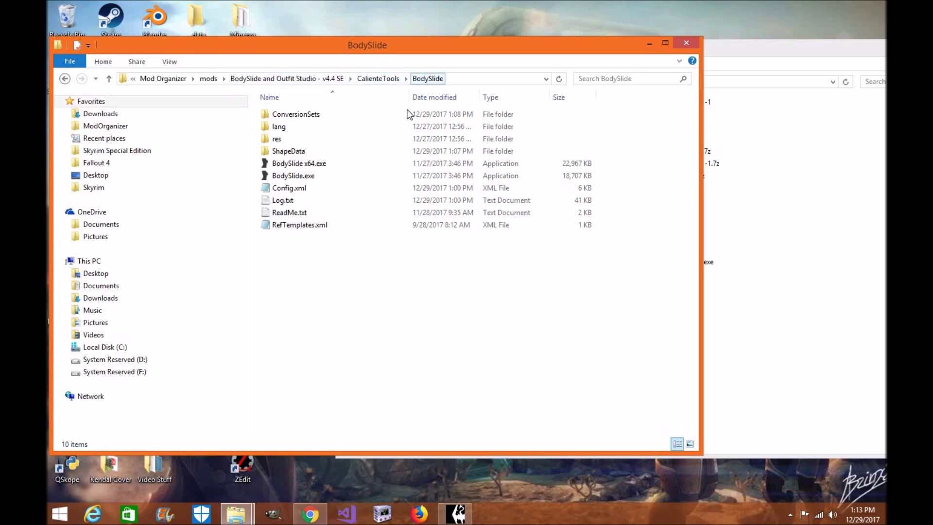
pyautogui.click(834, 44)
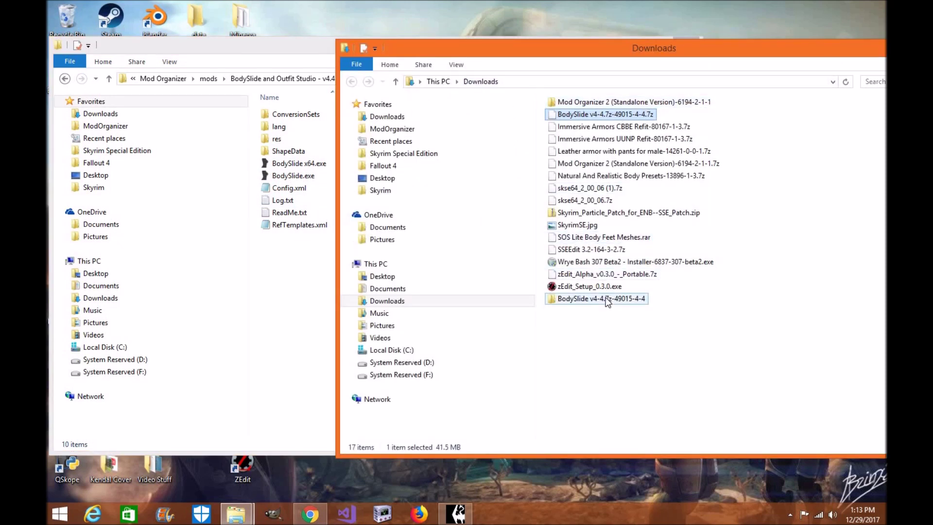
pyautogui.click(309, 514)
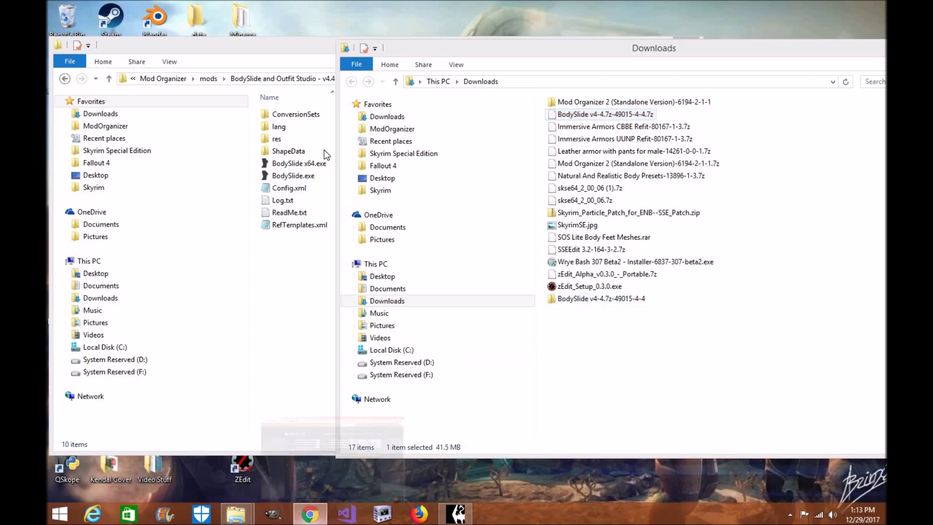
pyautogui.hotkey('ctrl', 'Tab')
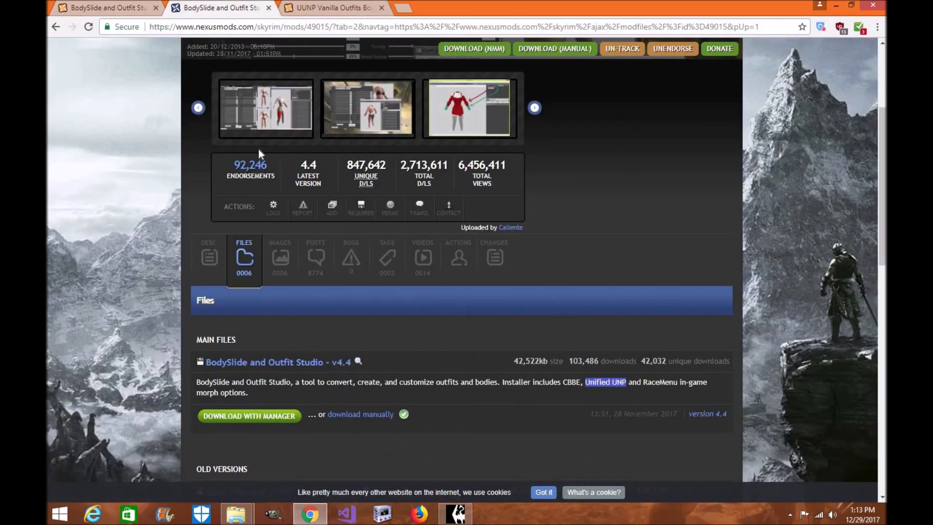
# Look over the BodySlide and Outfit Studio page and its title, then return to the installed BodySlide folder.
pyautogui.scroll(2, 259, 153)
pyautogui.scroll(-1, 355, 470)
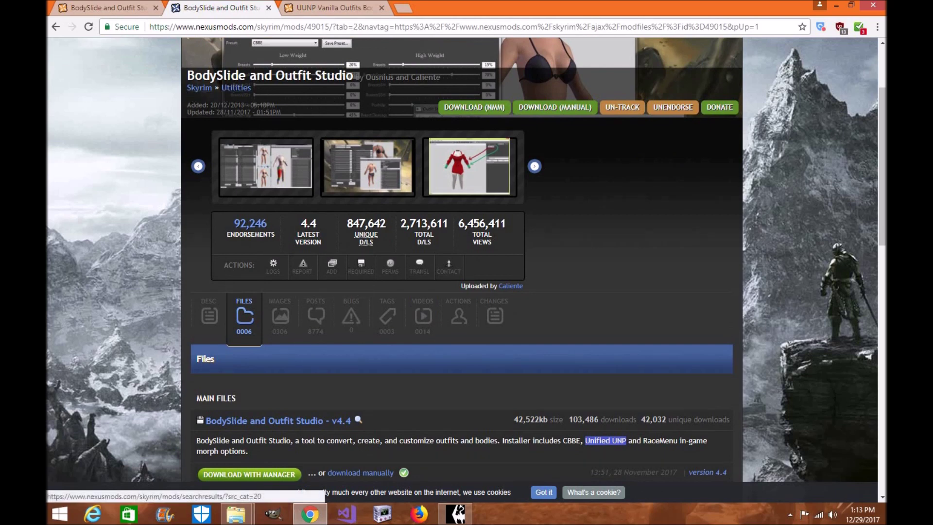
pyautogui.moveTo(252, 88); pyautogui.dragTo(187, 82)
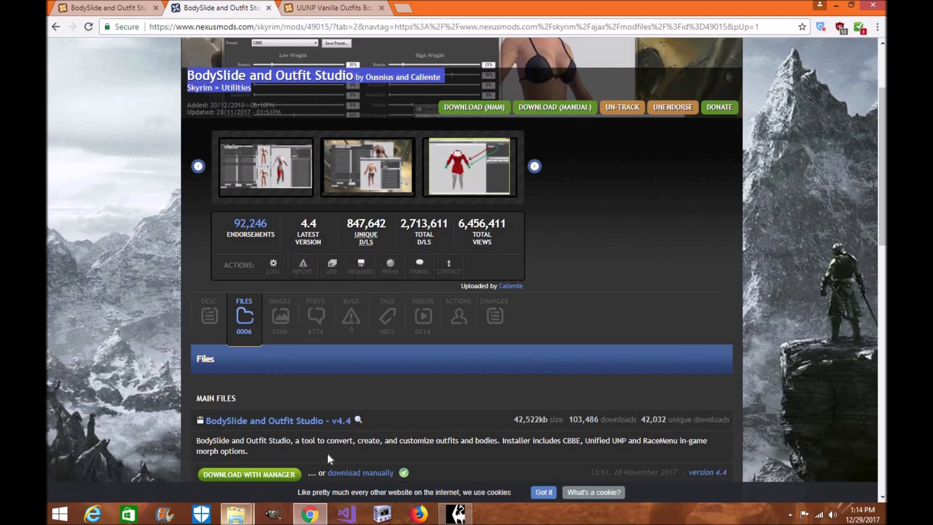
pyautogui.moveTo(237, 514)
pyautogui.click(301, 452)
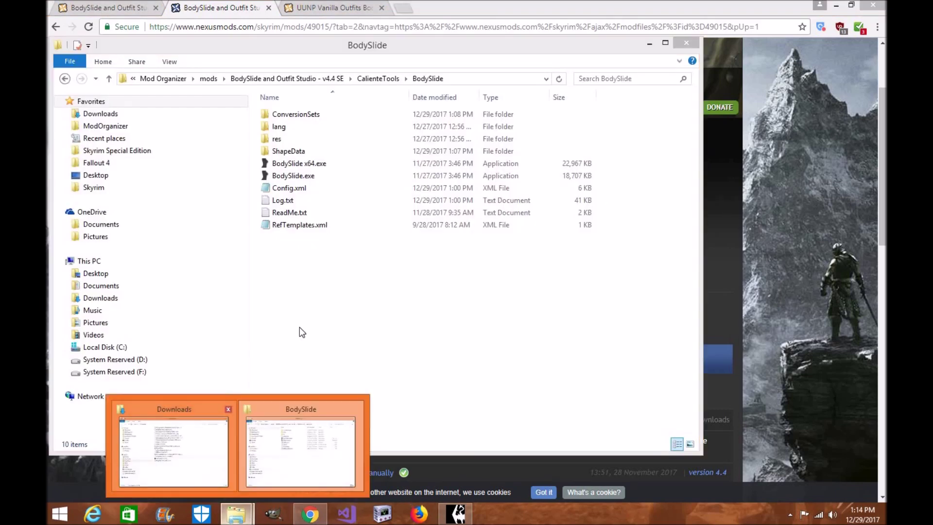
# Open the extracted BodySlide v4-4.7z-49015-4-4 folder, then its 00 BodySlide folder.
pyautogui.moveTo(562, 45); pyautogui.dragTo(553, 34)
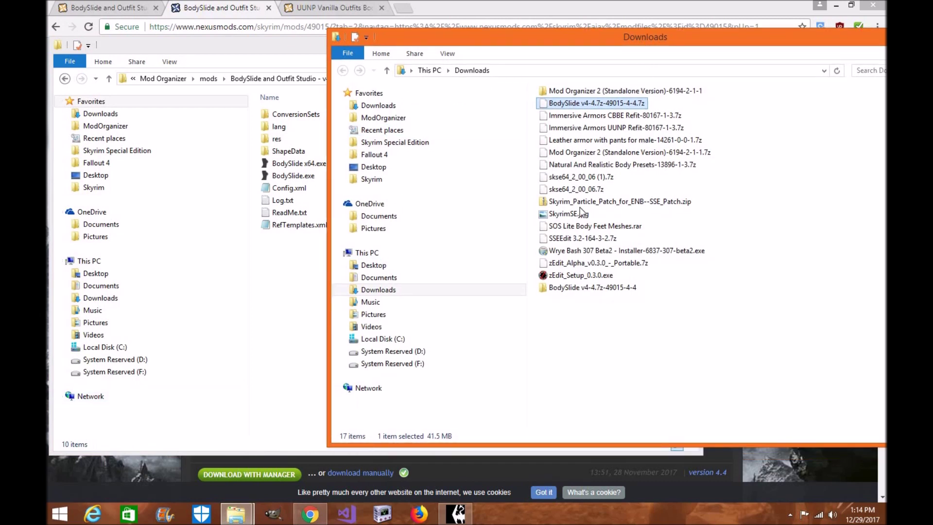
pyautogui.doubleClick(568, 290)
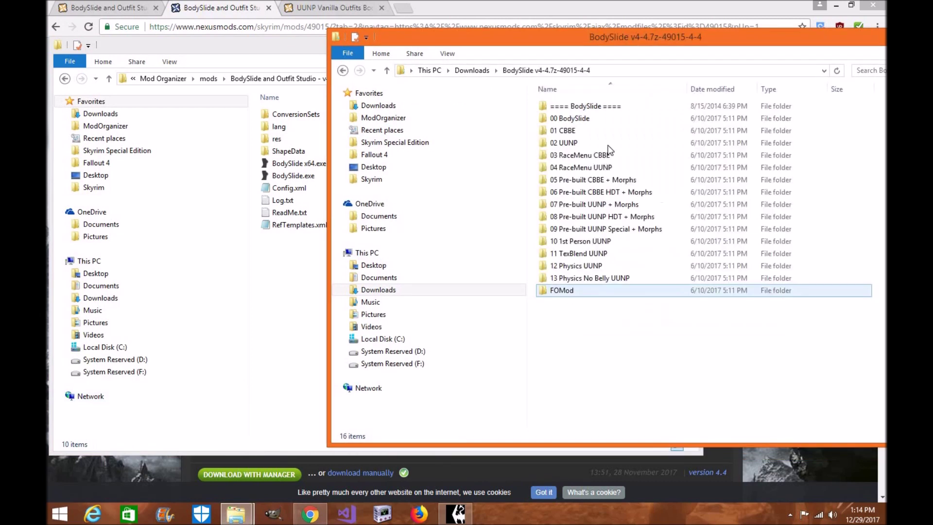
pyautogui.click(606, 117)
pyautogui.keyDown('ctrl'); pyautogui.click(589, 144); pyautogui.keyUp('ctrl')
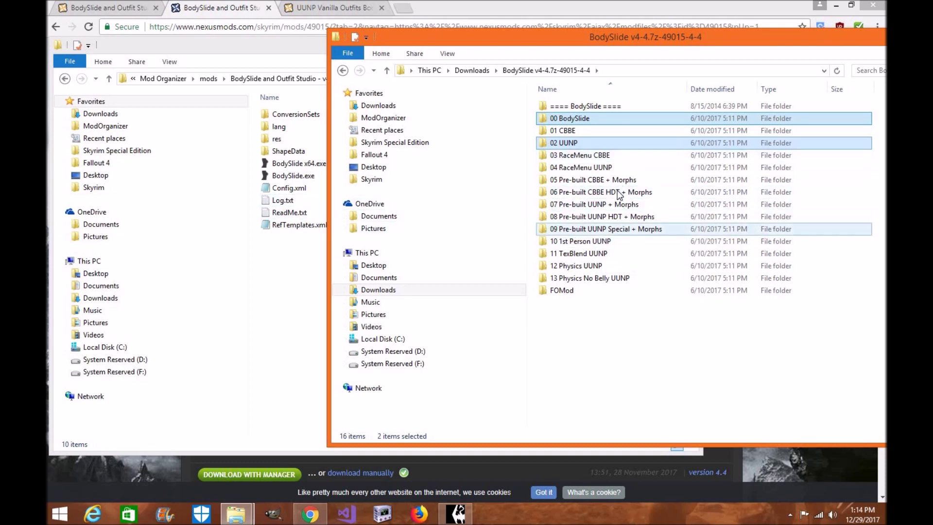
pyautogui.click(592, 120)
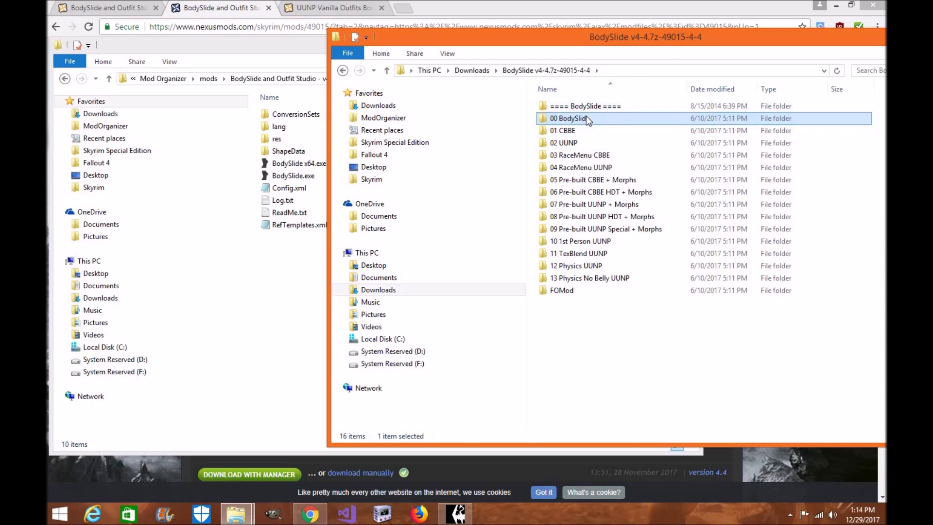
pyautogui.moveTo(586, 118)
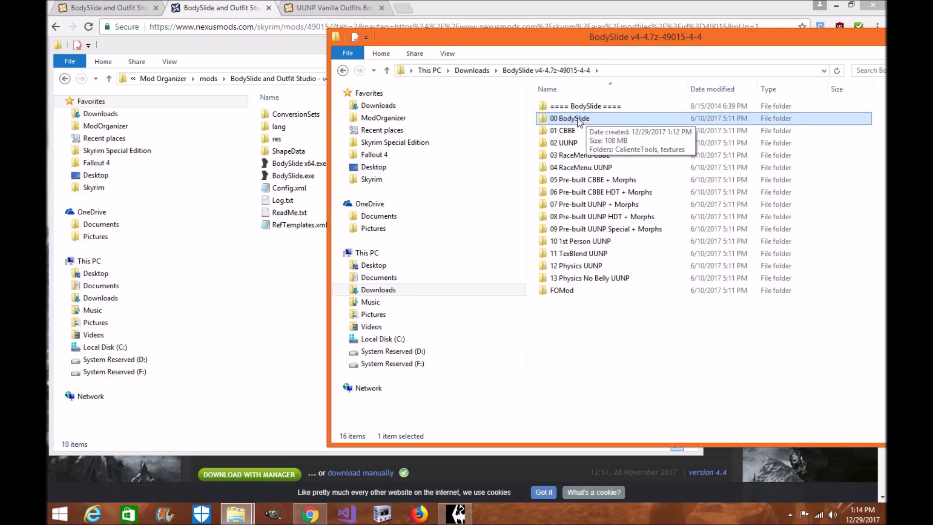
pyautogui.doubleClick(578, 118)
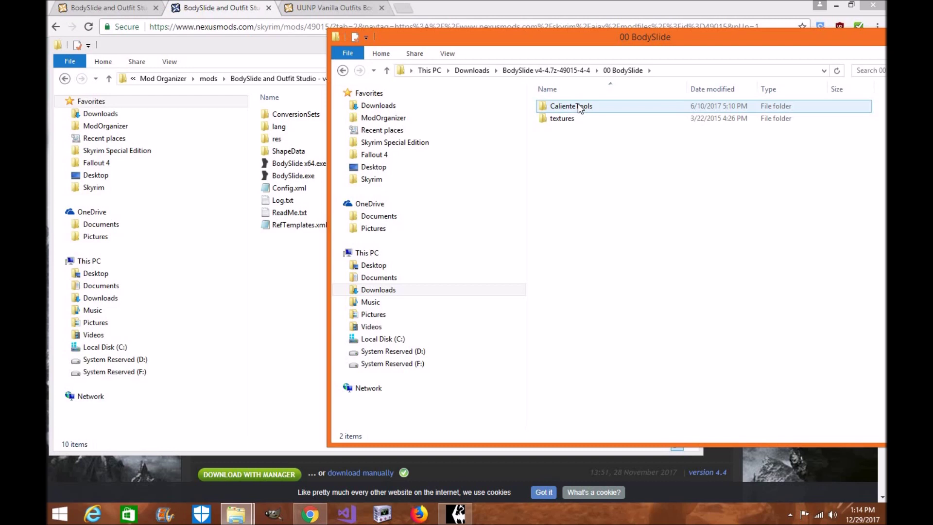
# Open CalienteTools, then BodySlide, and move that archive window to the right.
pyautogui.click(575, 121)
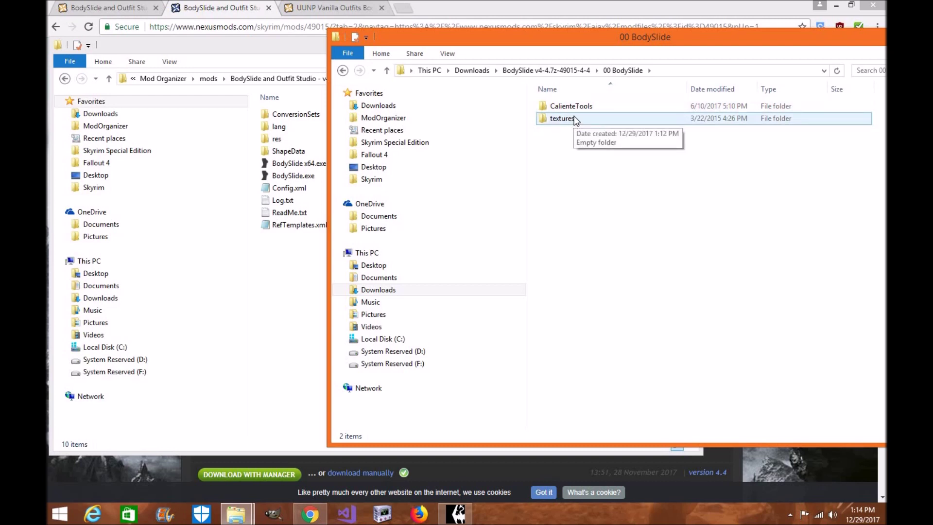
pyautogui.click(577, 109)
pyautogui.doubleClick(578, 108)
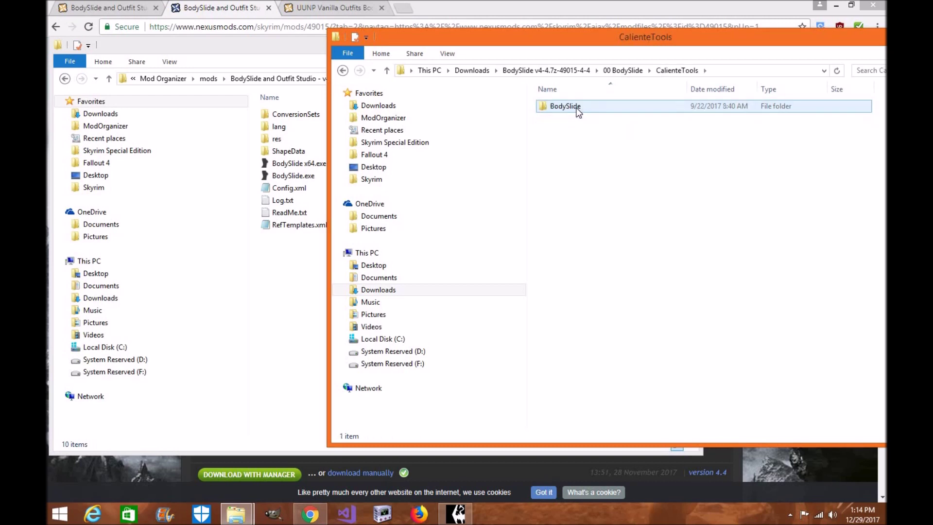
pyautogui.doubleClick(572, 106)
pyautogui.moveTo(618, 36); pyautogui.dragTo(678, 36)
# Check the contents of the SliderSets, SliderGroups, SliderPresets and SliderCategories folders.
pyautogui.doubleClick(626, 195)
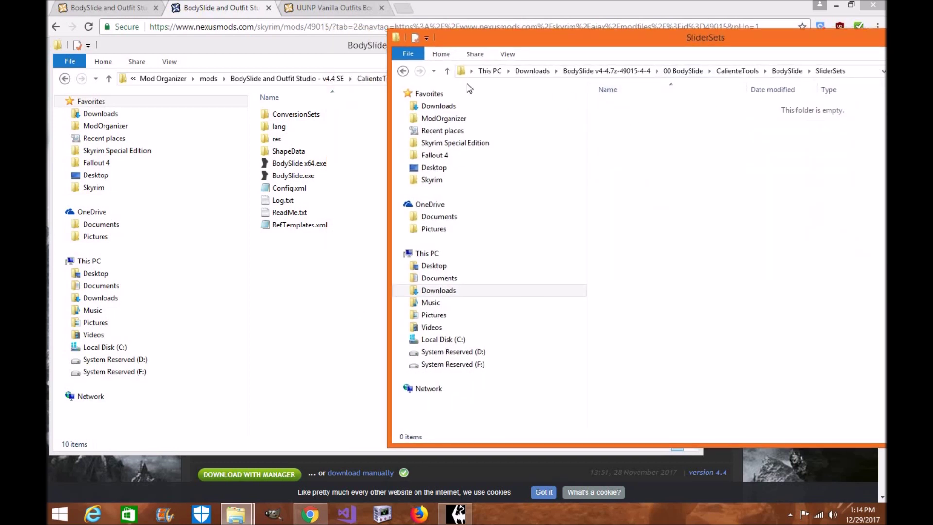
pyautogui.click(403, 71)
pyautogui.doubleClick(630, 168)
pyautogui.click(403, 71)
pyautogui.doubleClick(617, 180)
pyautogui.click(403, 71)
pyautogui.doubleClick(625, 161)
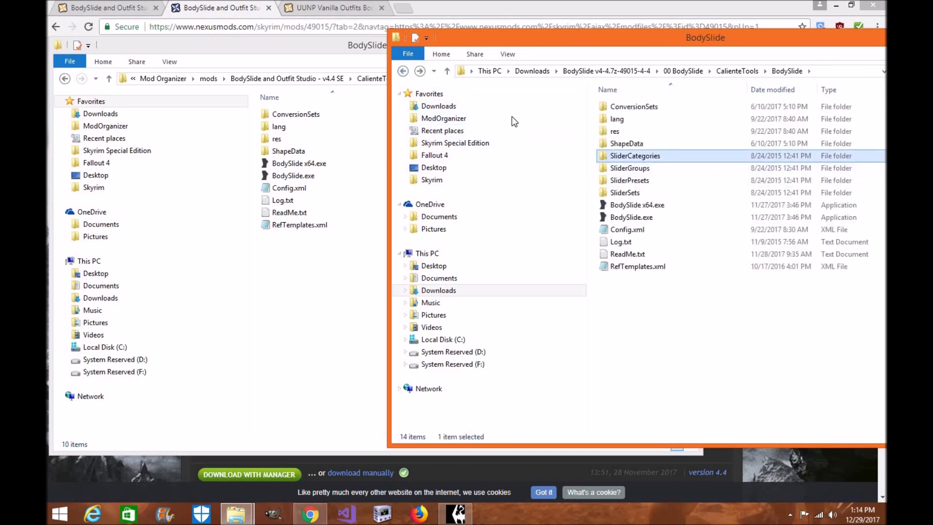
pyautogui.hotkey('alt', 'Left')
# Open the archive's ShapeData folder with its four Convert folders, plus the installed mod's ShapeData folder.
pyautogui.doubleClick(623, 144)
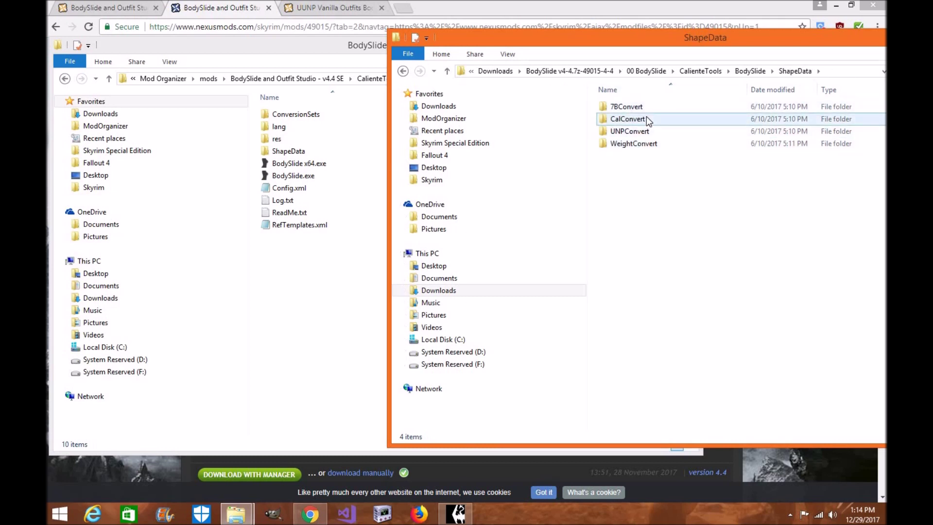
pyautogui.click(403, 71)
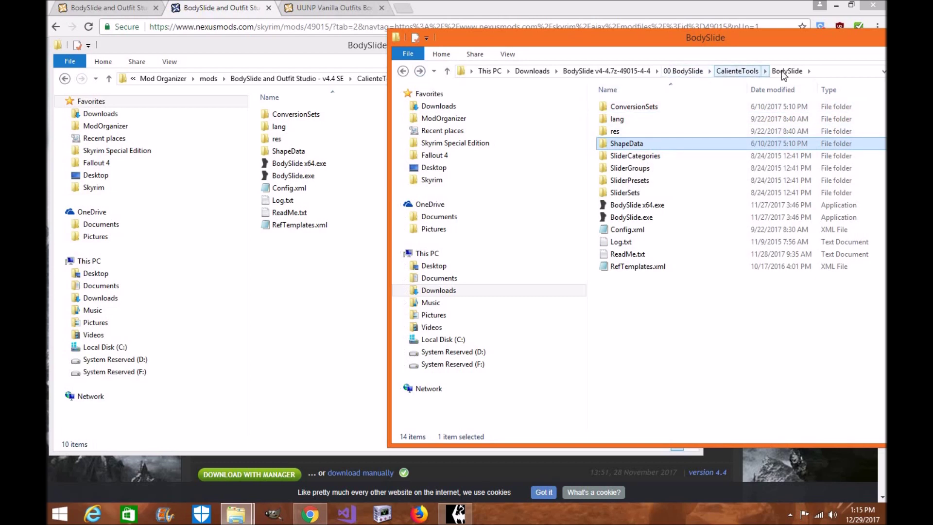
pyautogui.doubleClick(629, 144)
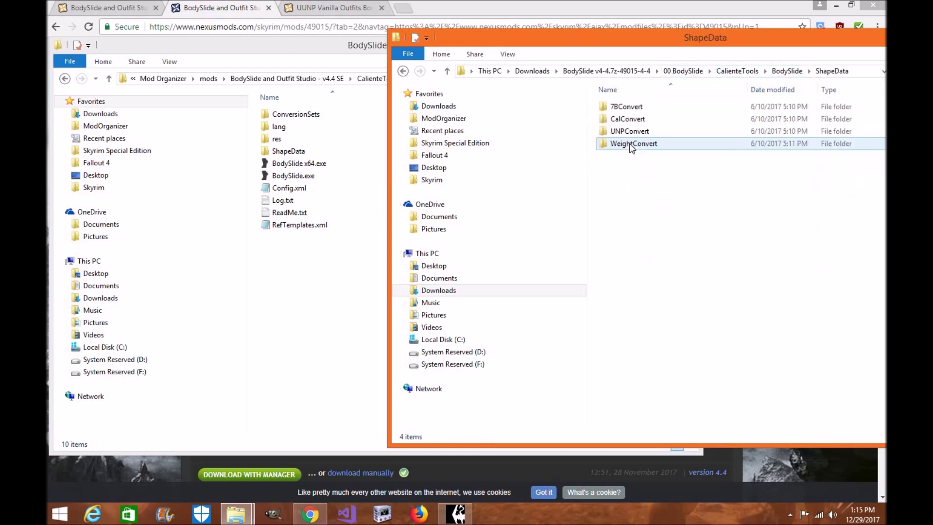
pyautogui.doubleClick(297, 153)
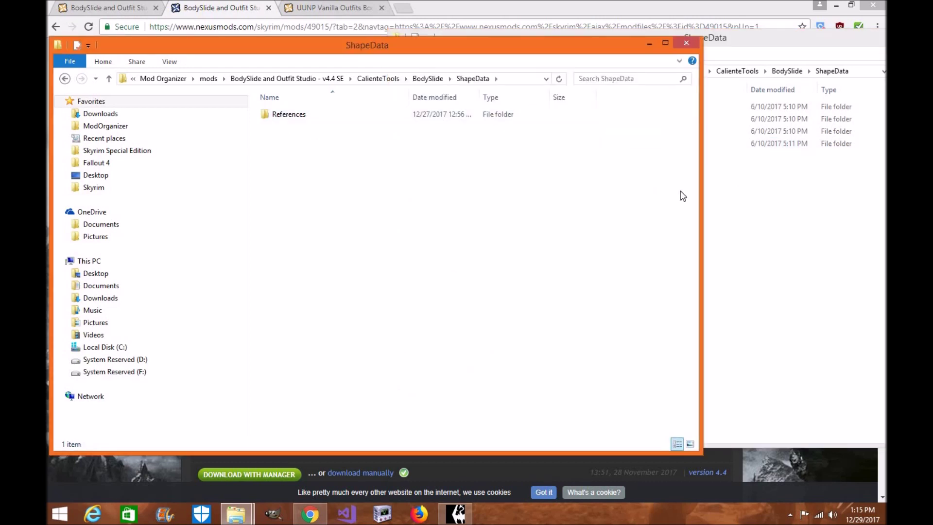
# Copy 7BConvert, CalConvert, UNPConvert and WeightConvert from the archive into the mod's ShapeData folder.
pyautogui.moveTo(632, 190); pyautogui.dragTo(637, 104)
pyautogui.rightClick(640, 127)
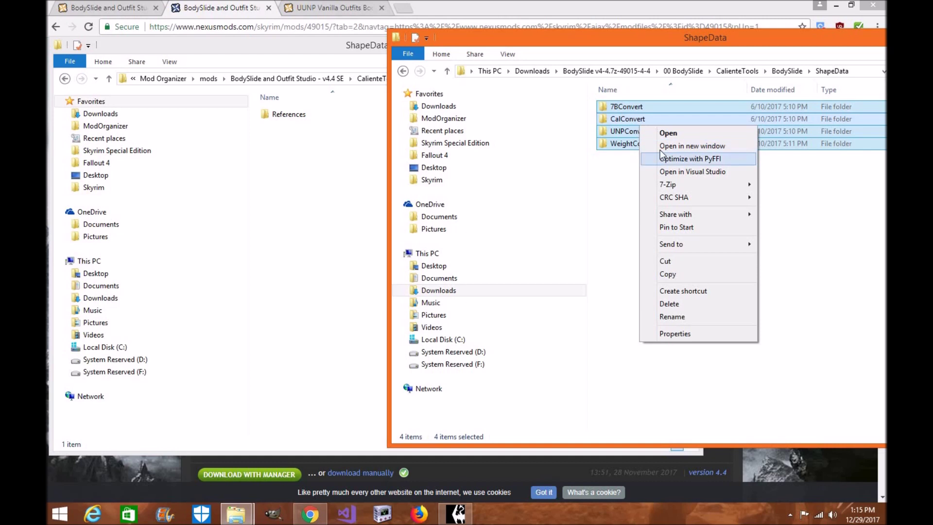
pyautogui.press('Return')
pyautogui.click(328, 217)
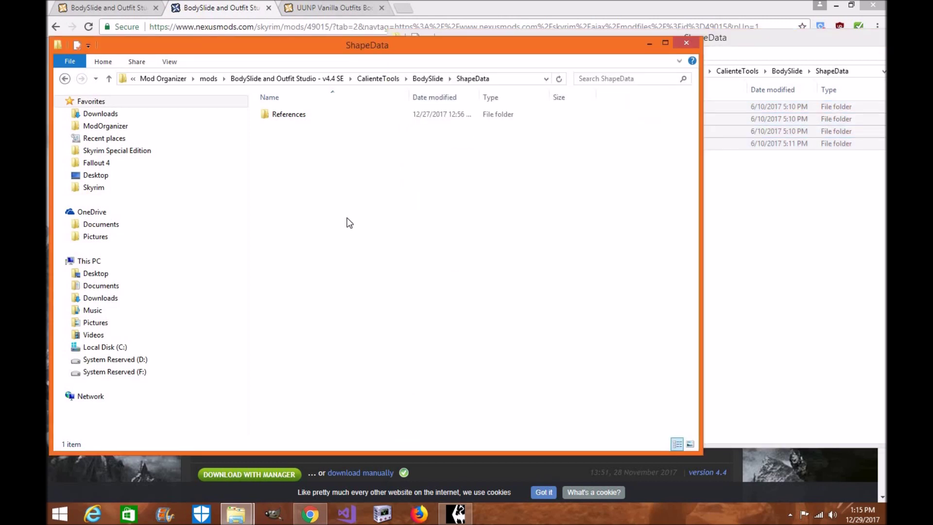
pyautogui.hotkey('ctrl', 'v')
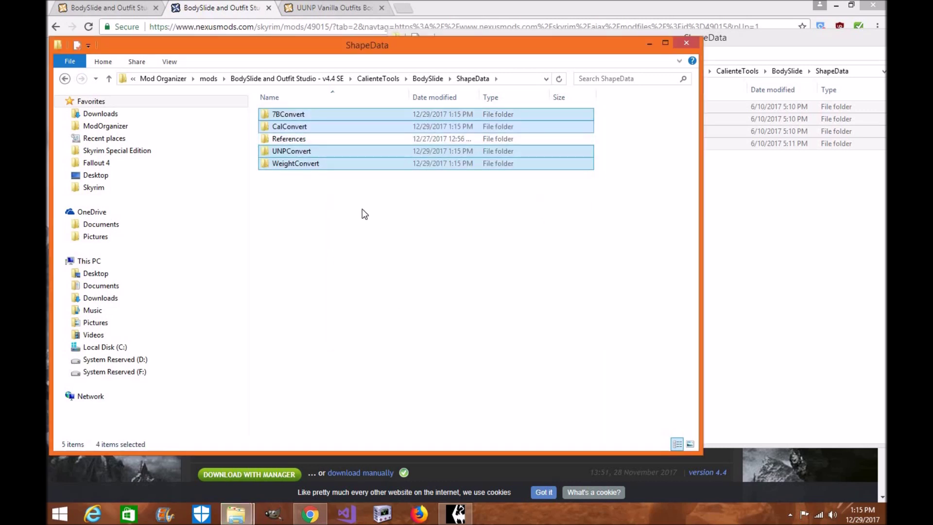
pyautogui.click(365, 214)
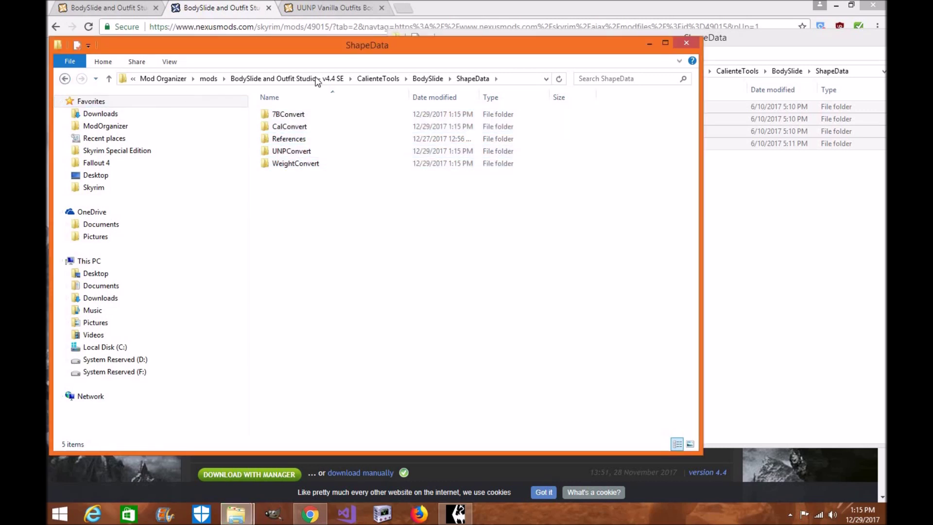